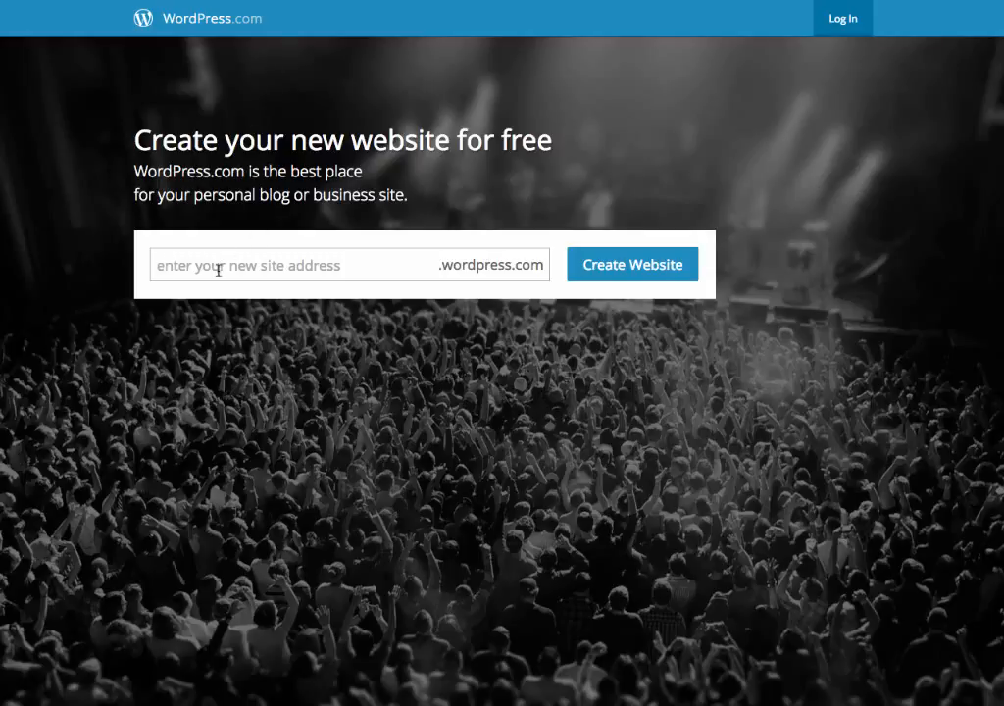
Enter purposepowerprofit as the new site address and start creating the website.
text(purpos)
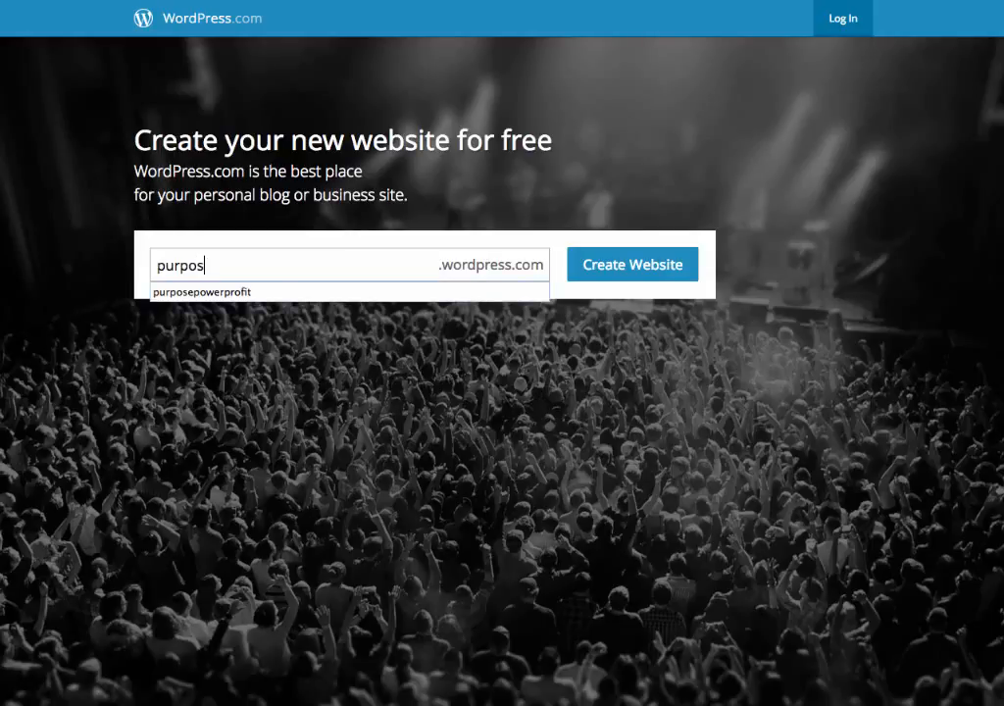
text(epowerprofit)
click(607, 269)
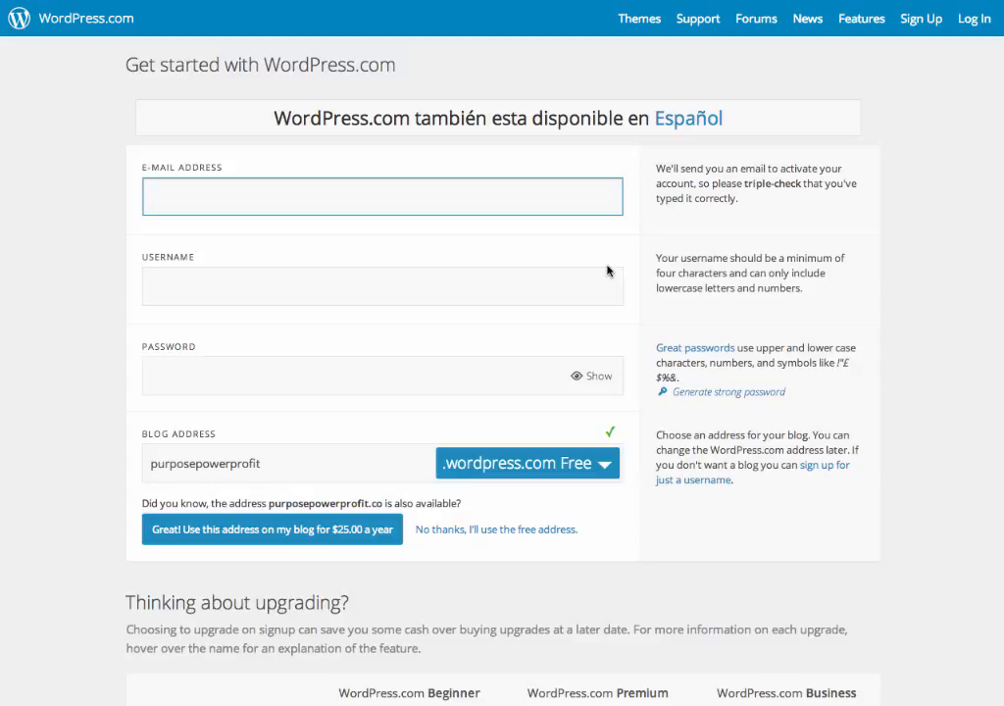
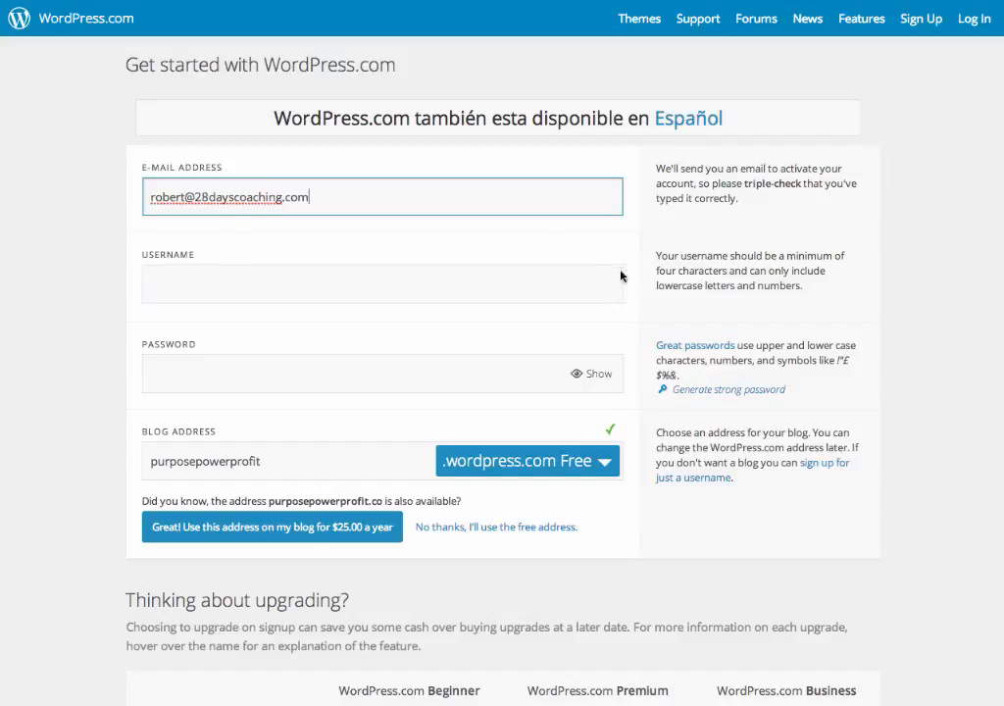
Set the username to purposepowerprofit and enter the account password.
click(435, 290)
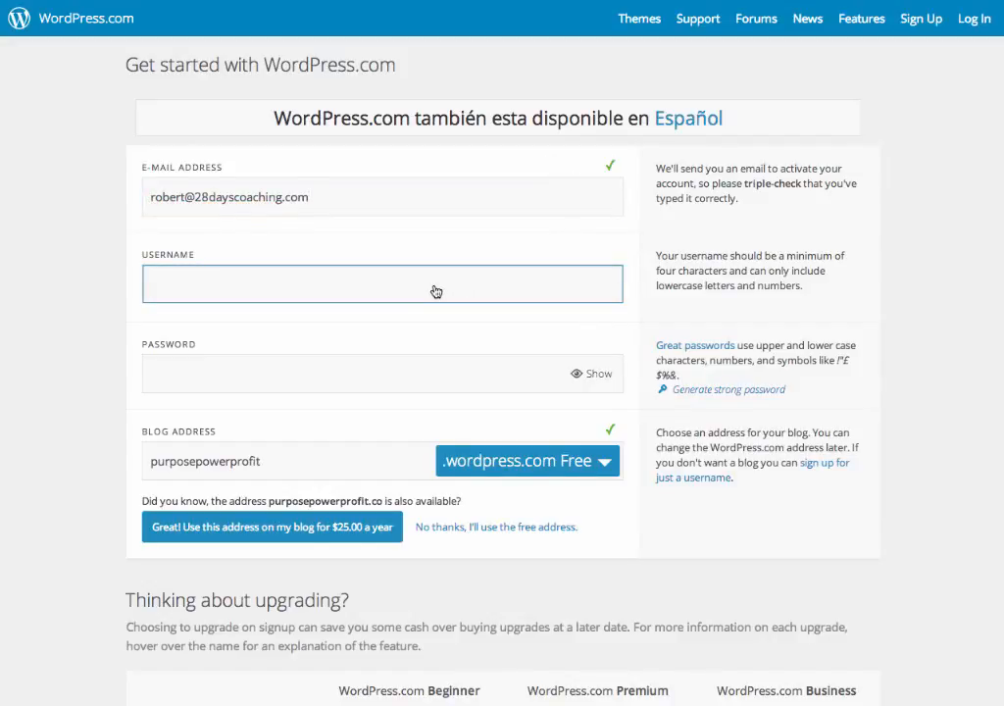
text(purposepowe)
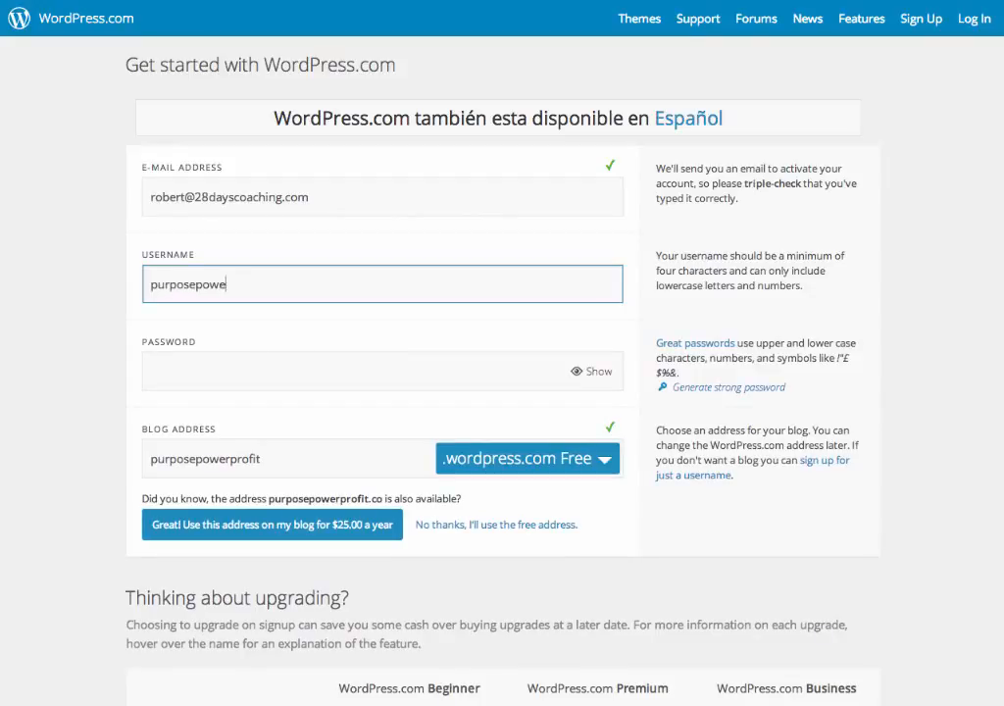
text(rprofit)
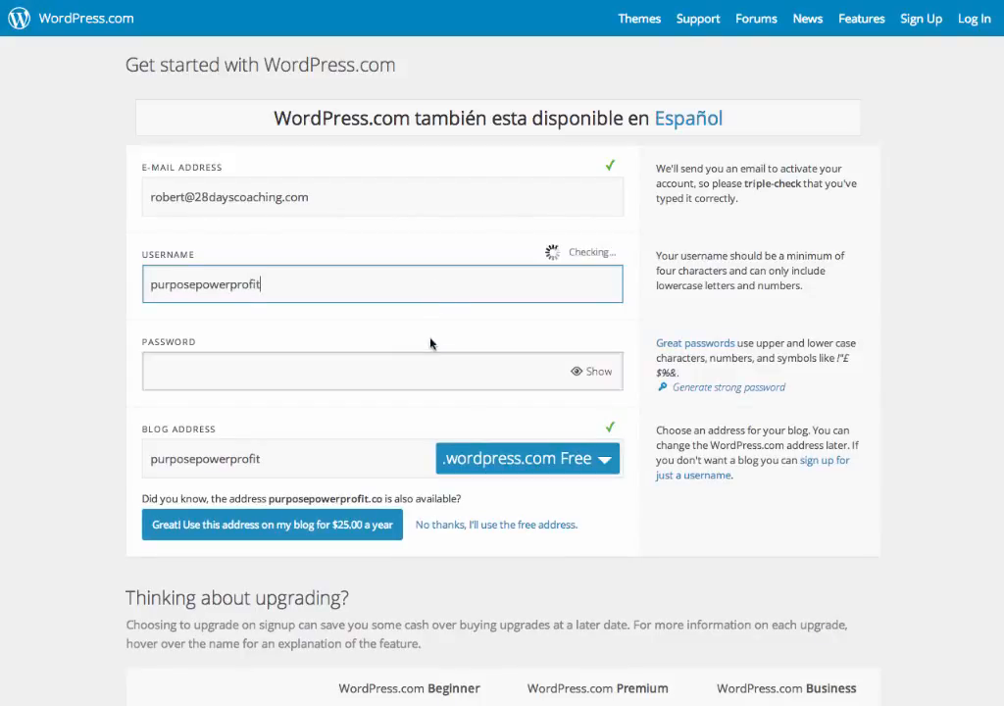
click(380, 368)
text(********)
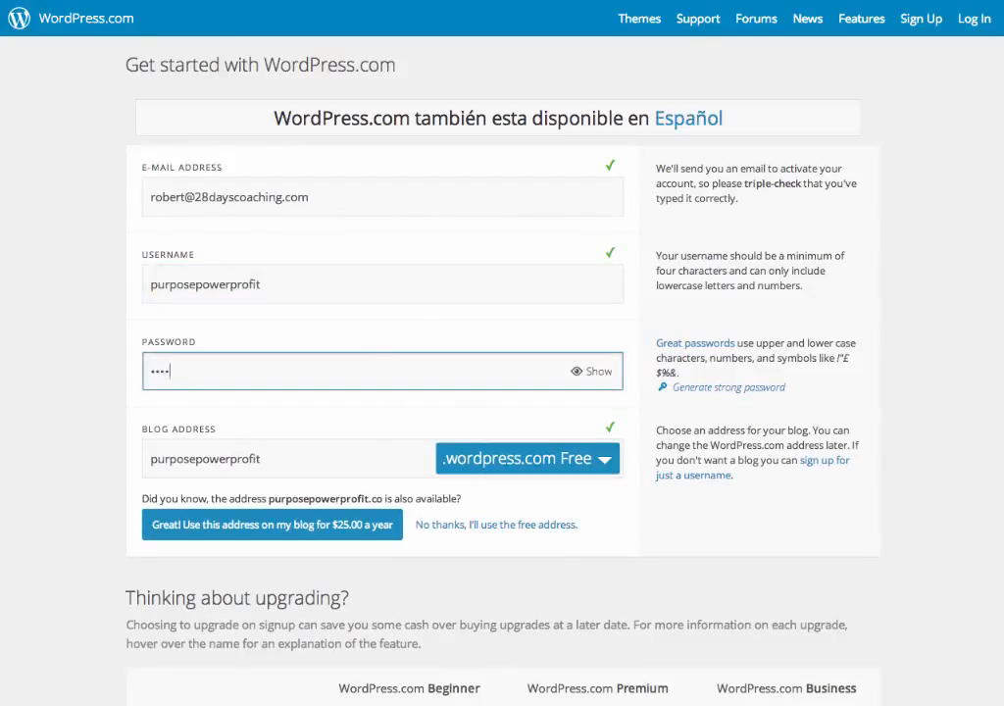
text(**)
Create the blog with the free WordPress.com Beginner plan.
scroll(438, 470, down, 2)
scroll(438, 473, down, 5)
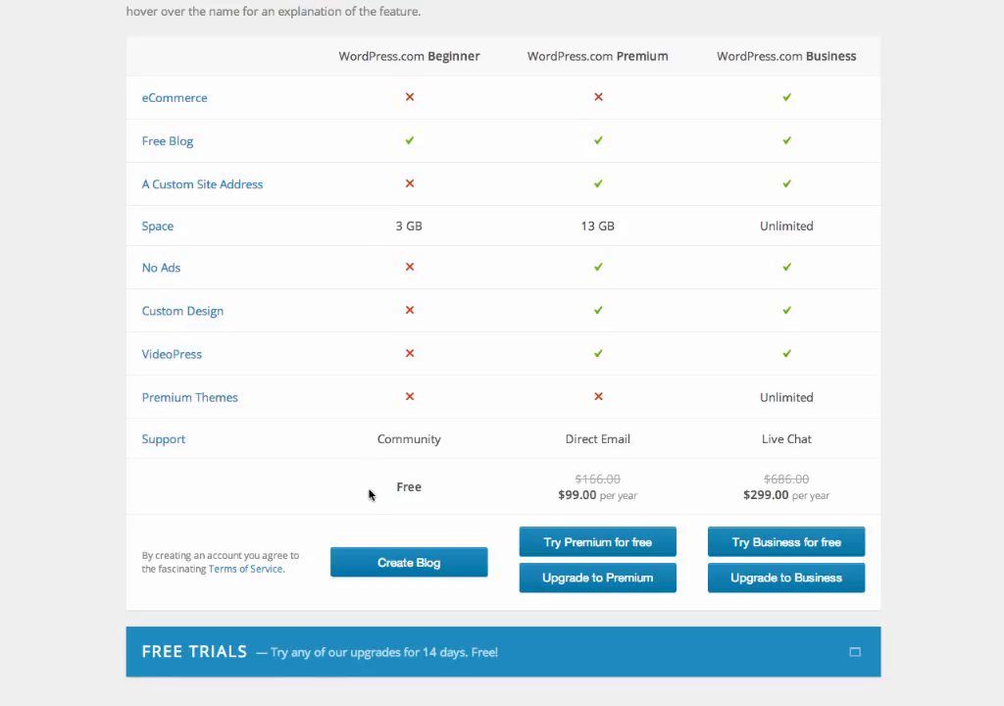
click(405, 566)
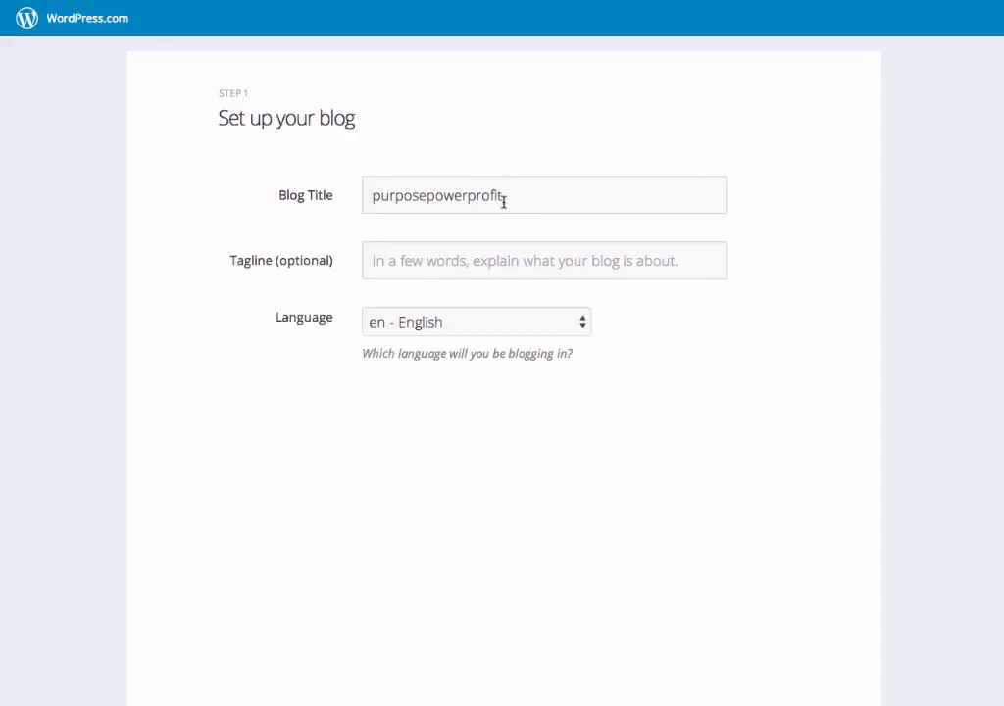
Change the blog title to "Purpose, Power & Profit" and continue to the theme choice.
drag(505, 199, 337, 200)
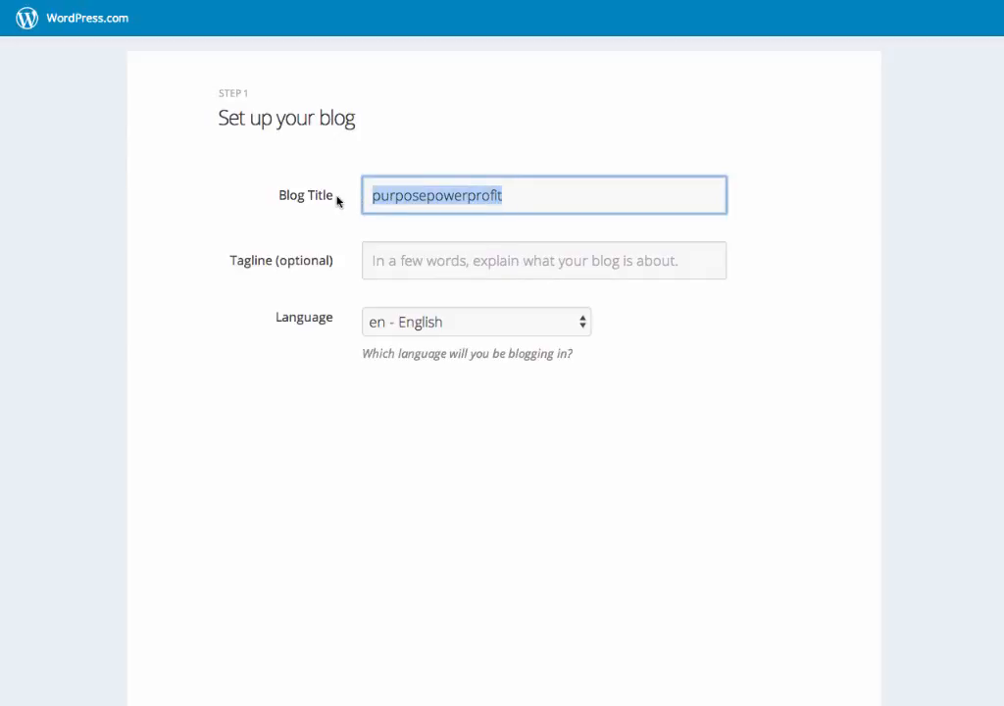
text(Po)
key(BackSpace)
text(u)
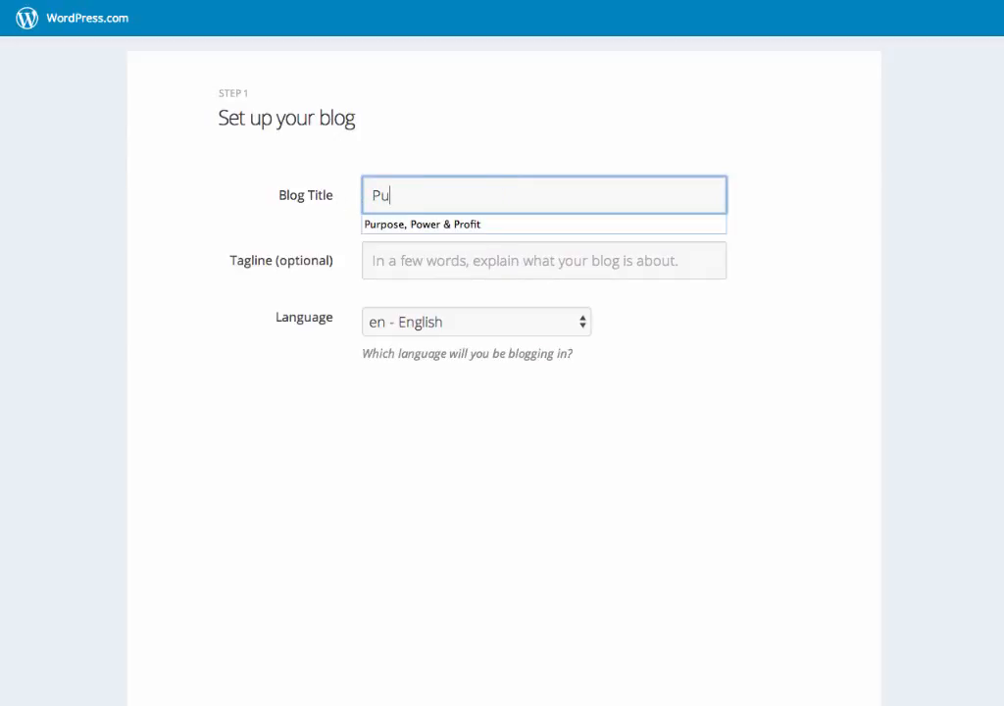
text(rpose, Power & Profit)
click(381, 225)
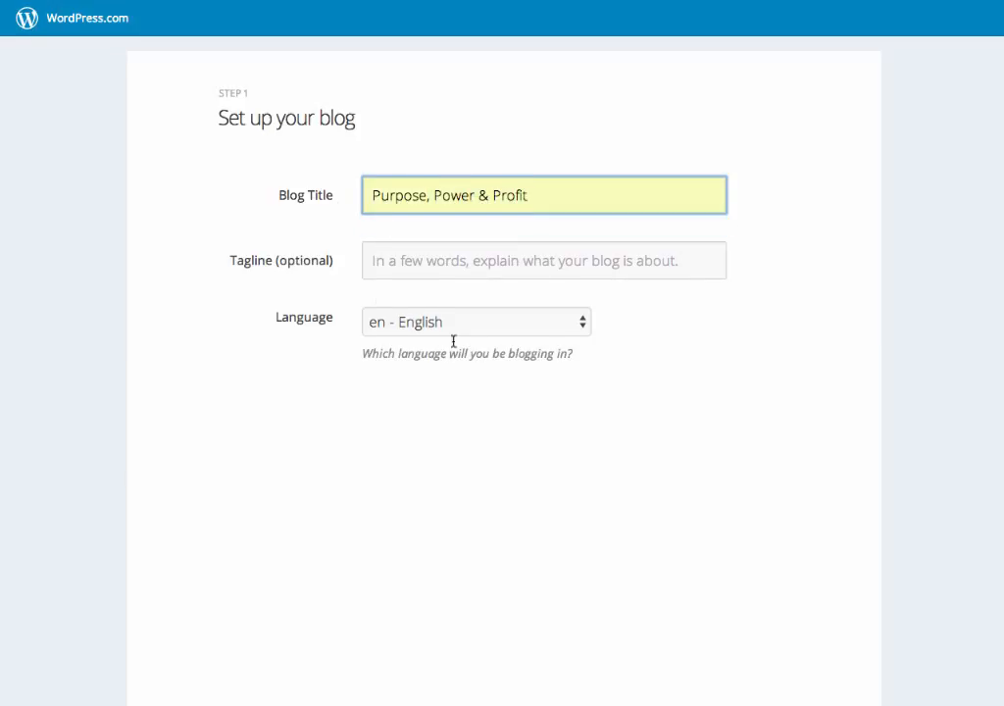
scroll(558, 392, down, 5)
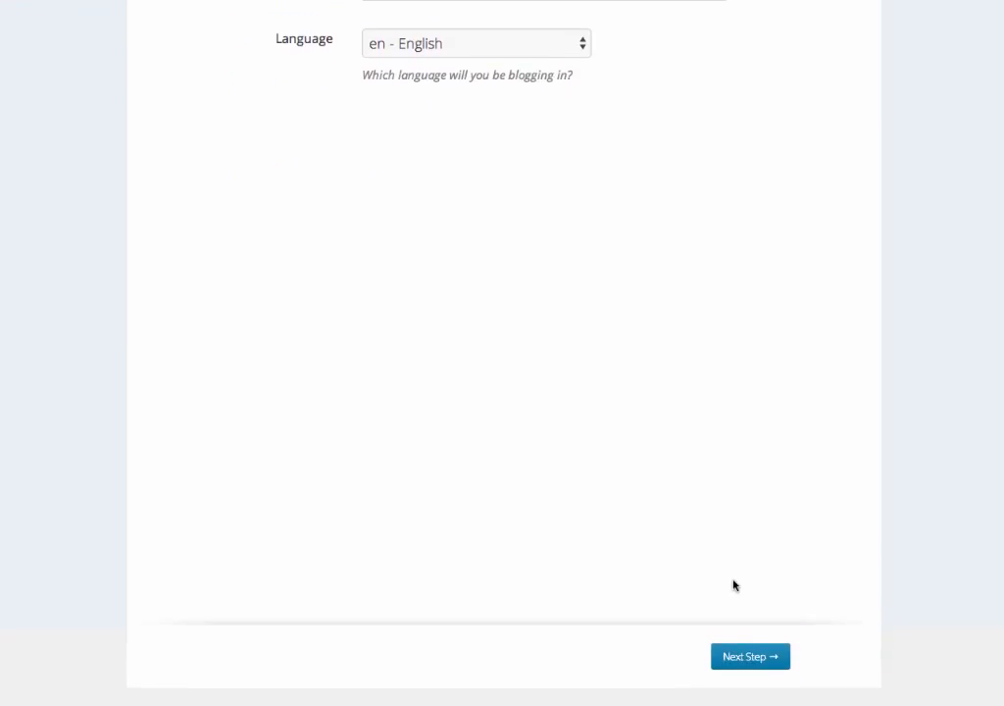
click(752, 664)
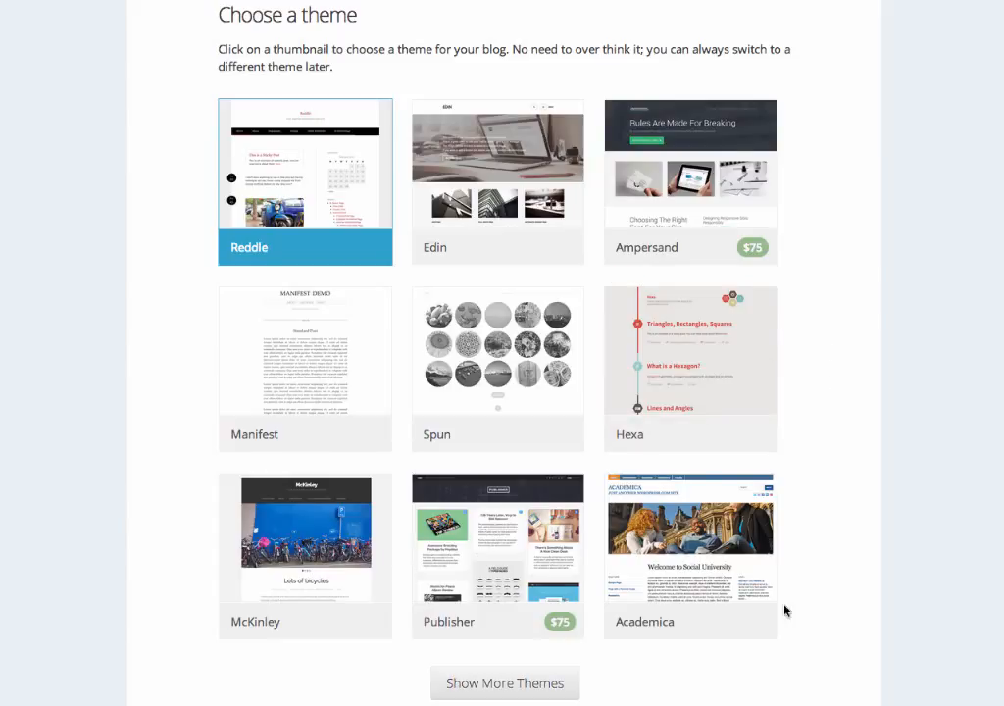
Show more themes, browse the free and paid options, and choose the Writr theme for the blog.
click(497, 686)
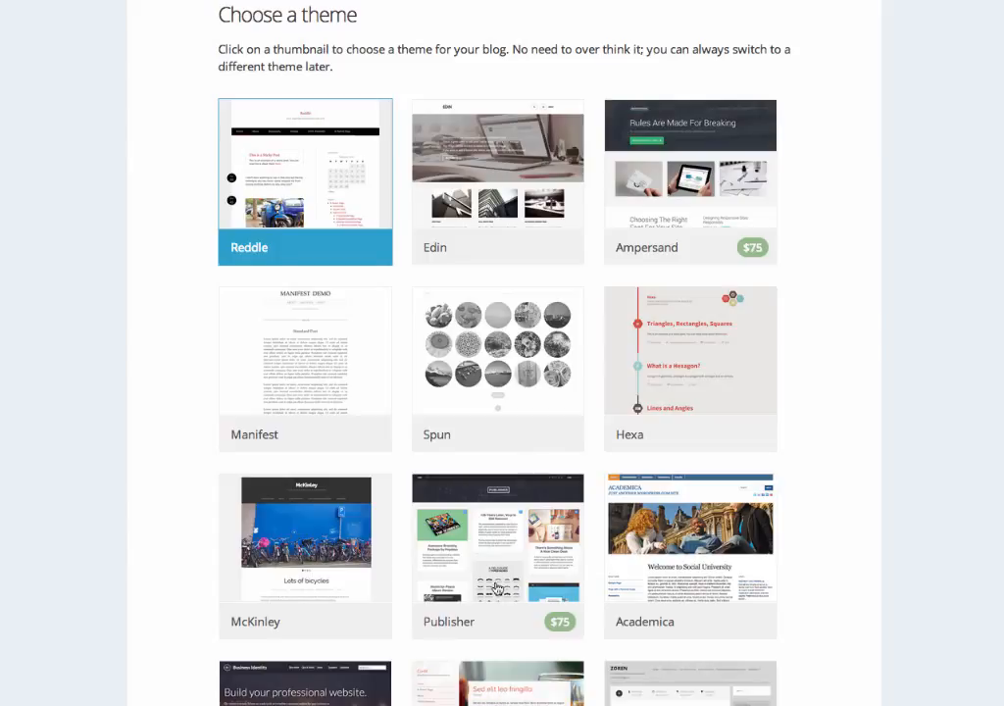
scroll(490, 490, down, 3)
scroll(490, 490, down, 3)
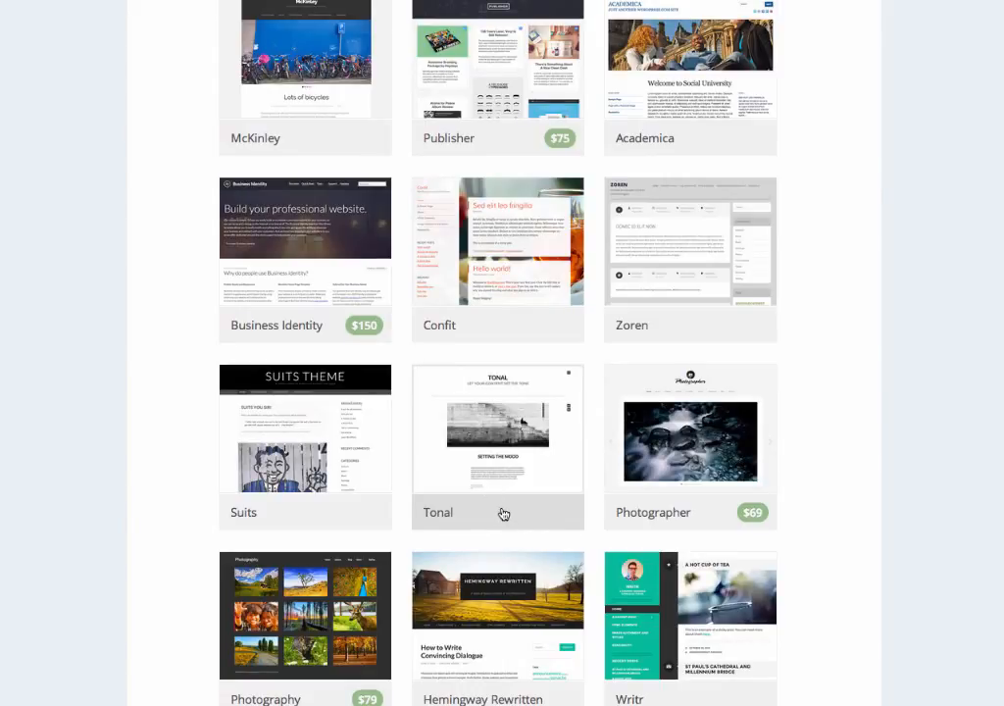
scroll(496, 470, up, 1)
scroll(496, 471, up, 5)
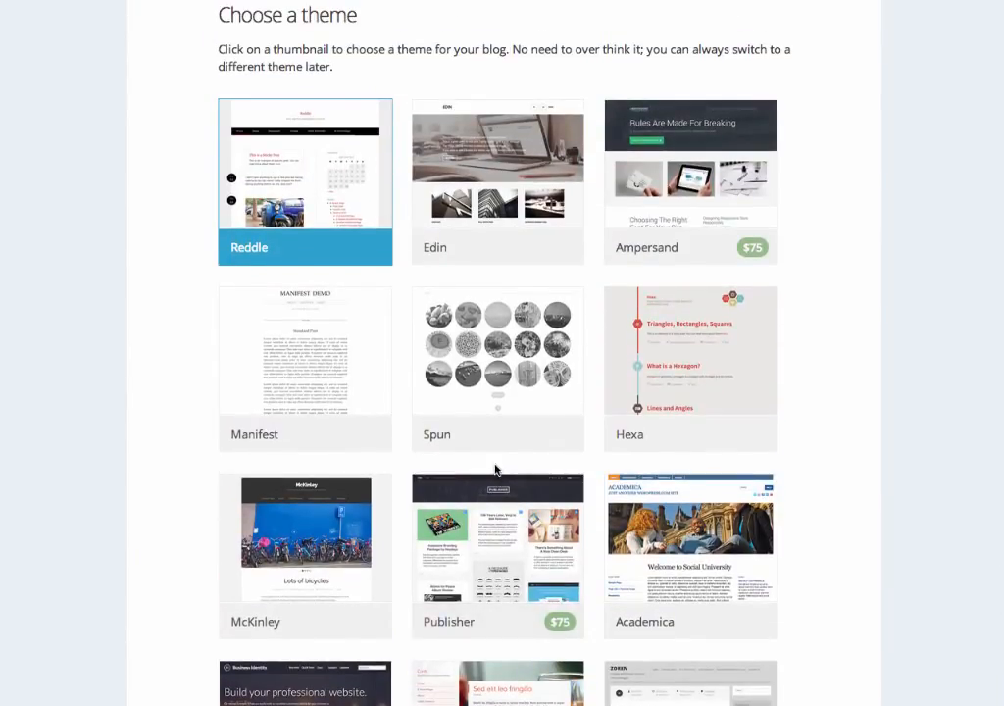
scroll(496, 470, down, 7)
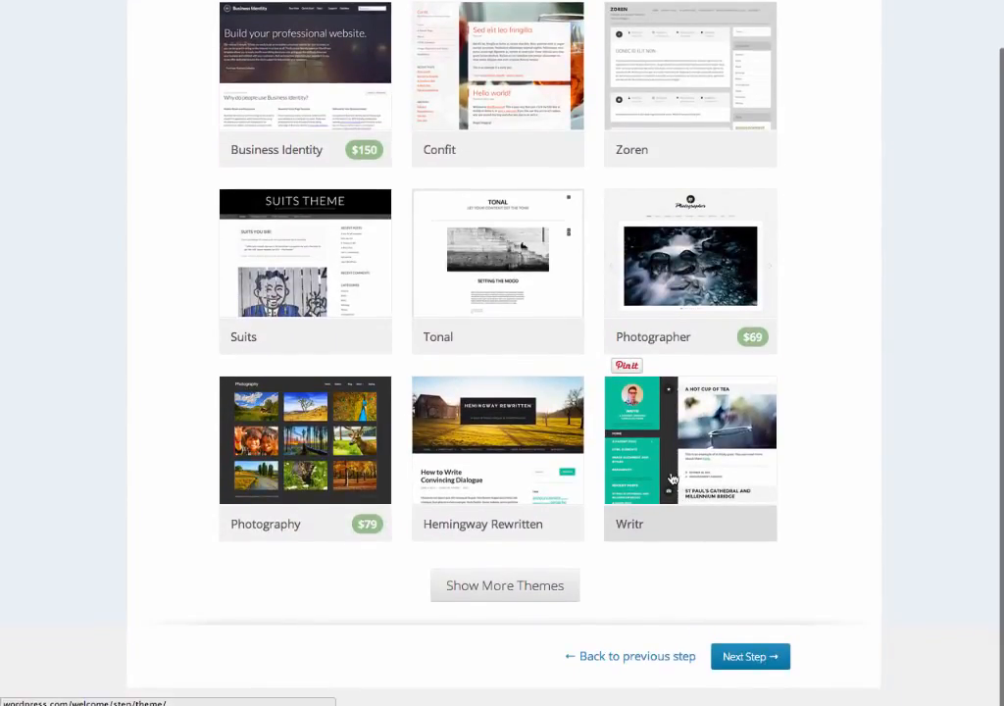
click(671, 485)
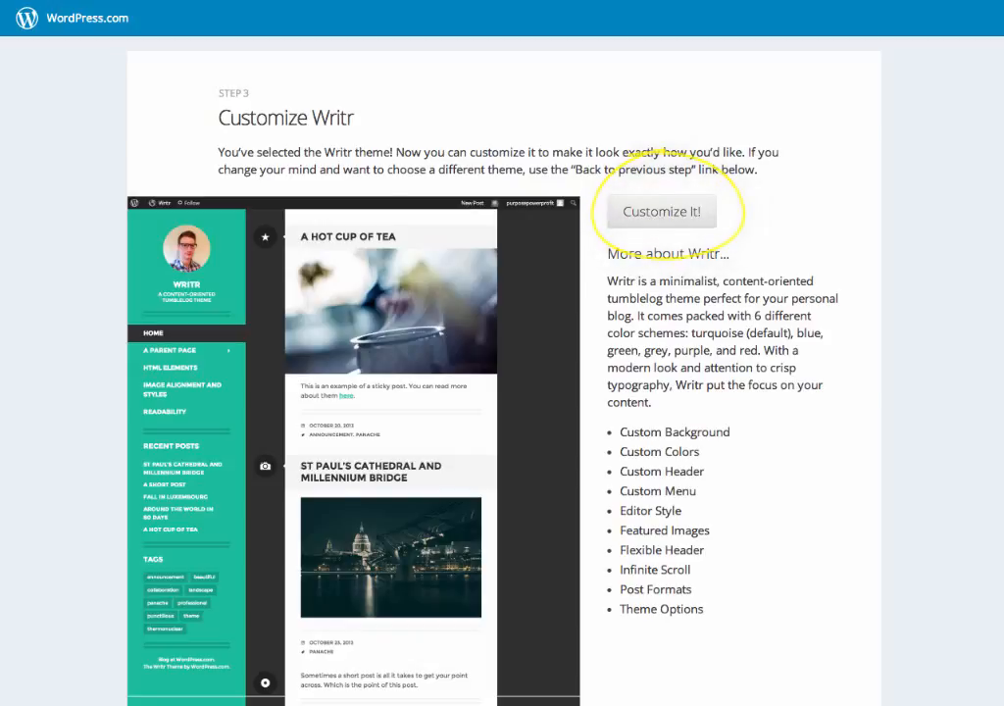
Continue past the Writr customization and the Twitter/Facebook sharing steps without changing or connecting anything.
scroll(501, 392, down, 5)
click(754, 664)
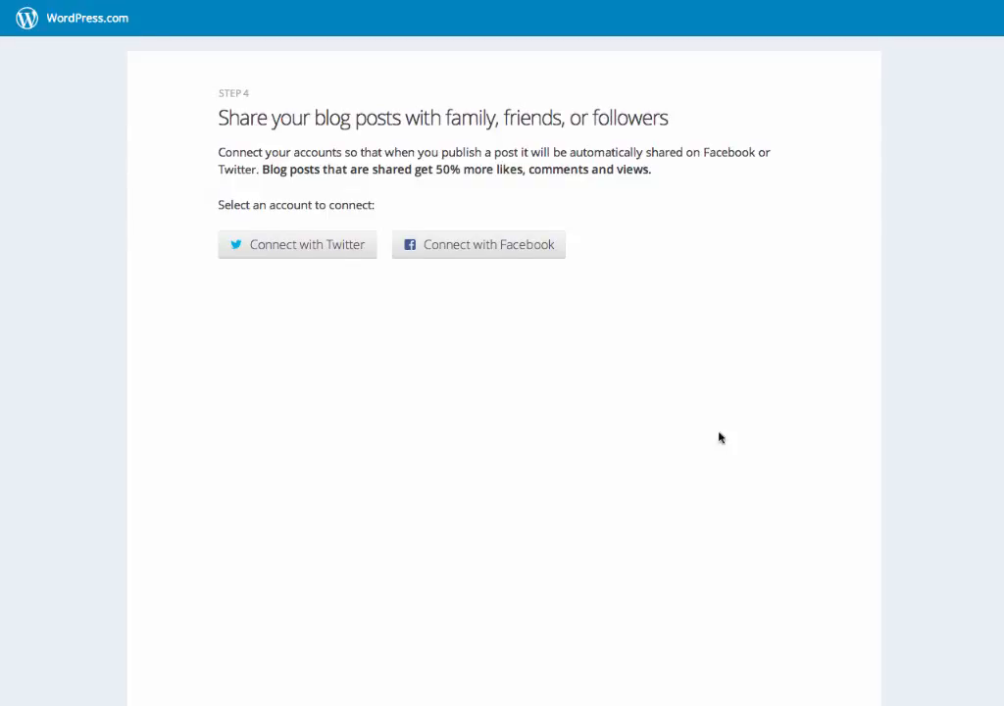
scroll(728, 645, down, 10)
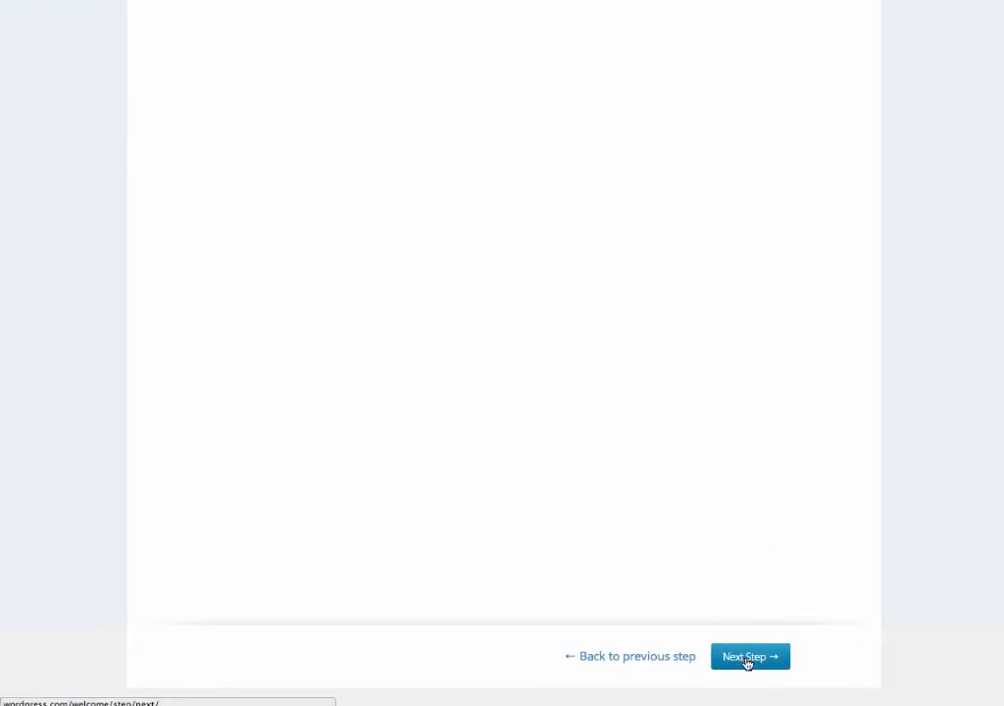
click(746, 659)
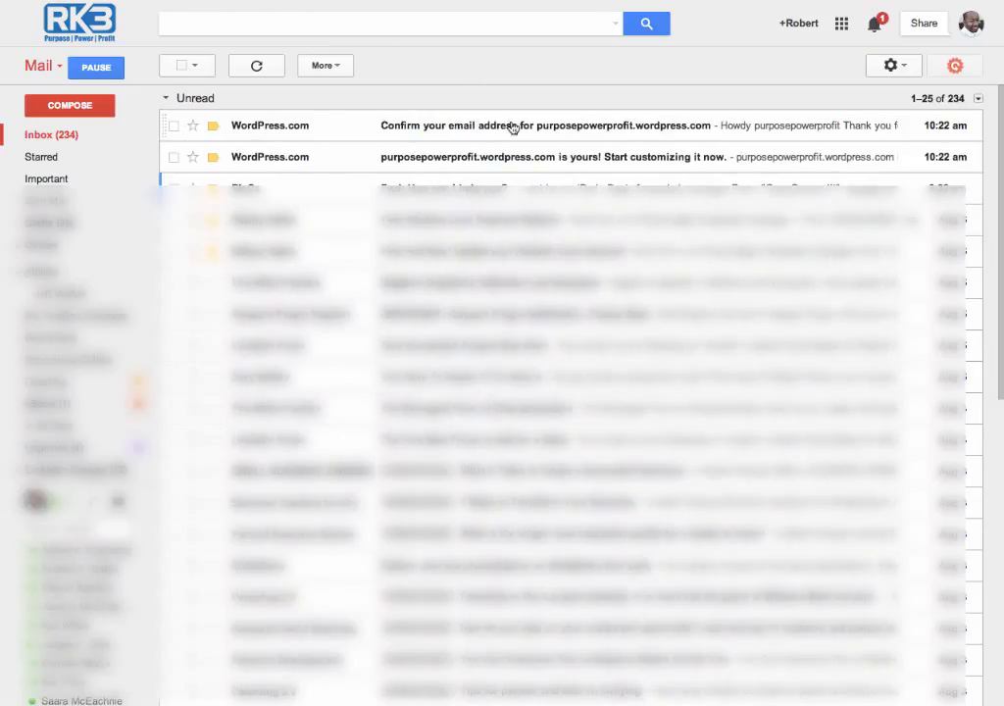
In the Gmail inbox, open the WordPress.com confirmation message for purposepowerprofit.wordpress.com and confirm the email address.
click(508, 128)
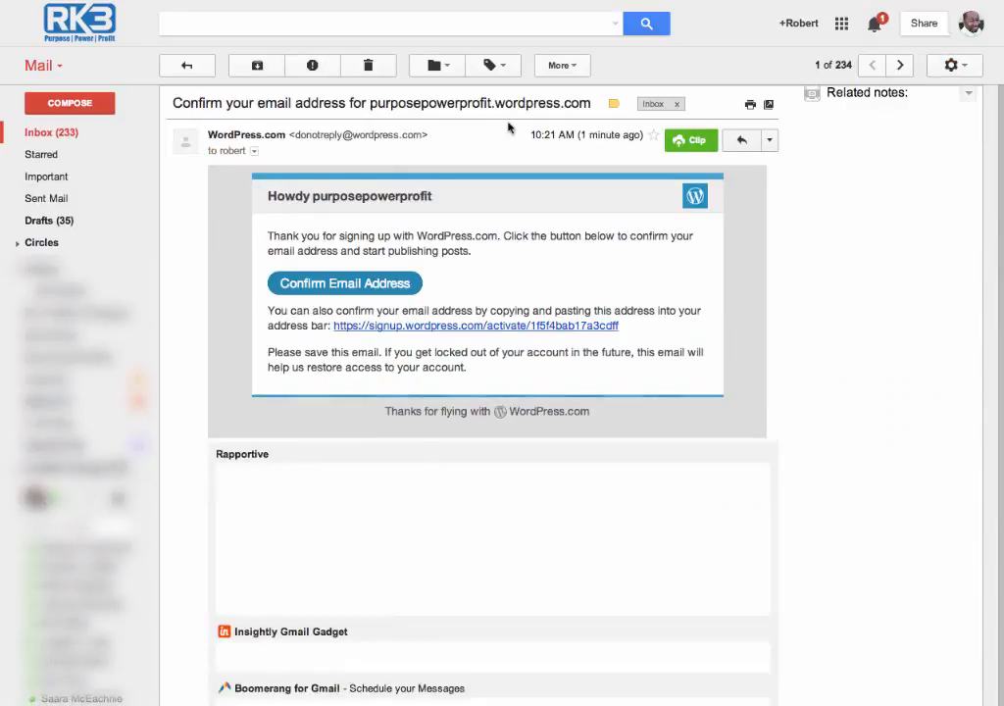
click(353, 283)
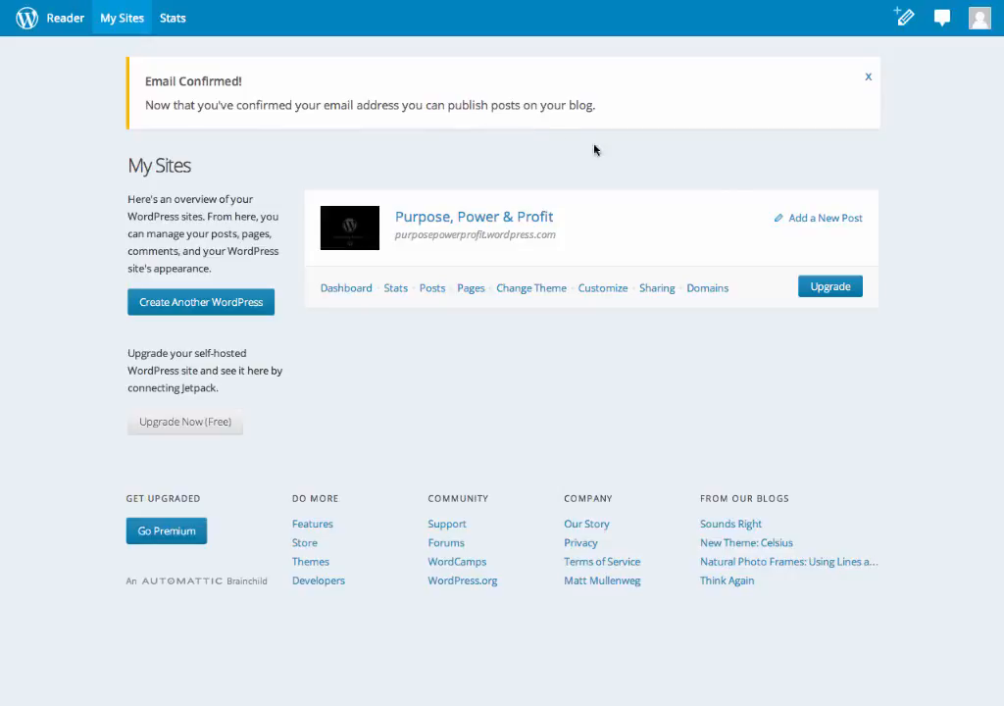
Start a new post on the Purpose, Power & Profit site and title it "Welcome To My Site".
click(813, 222)
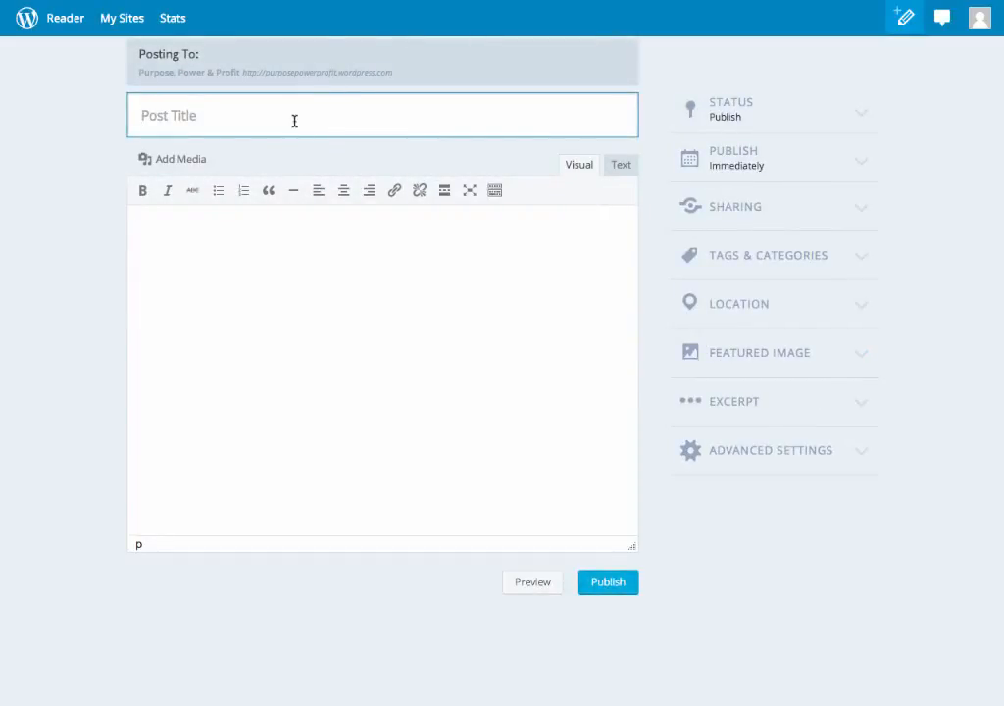
text(Welcome To)
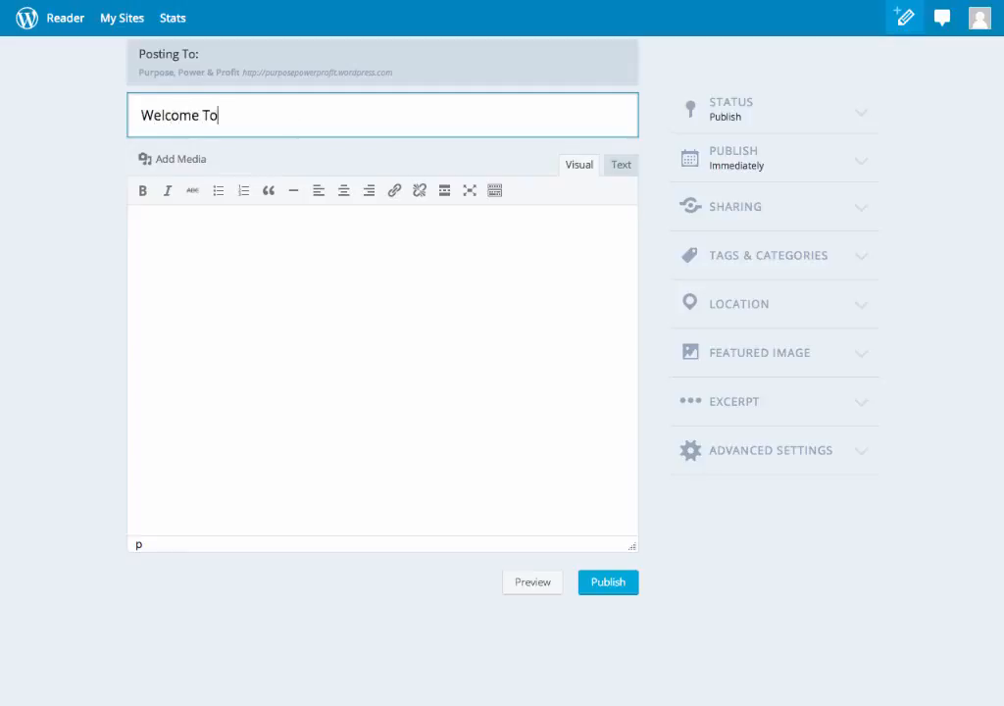
text( My Site)
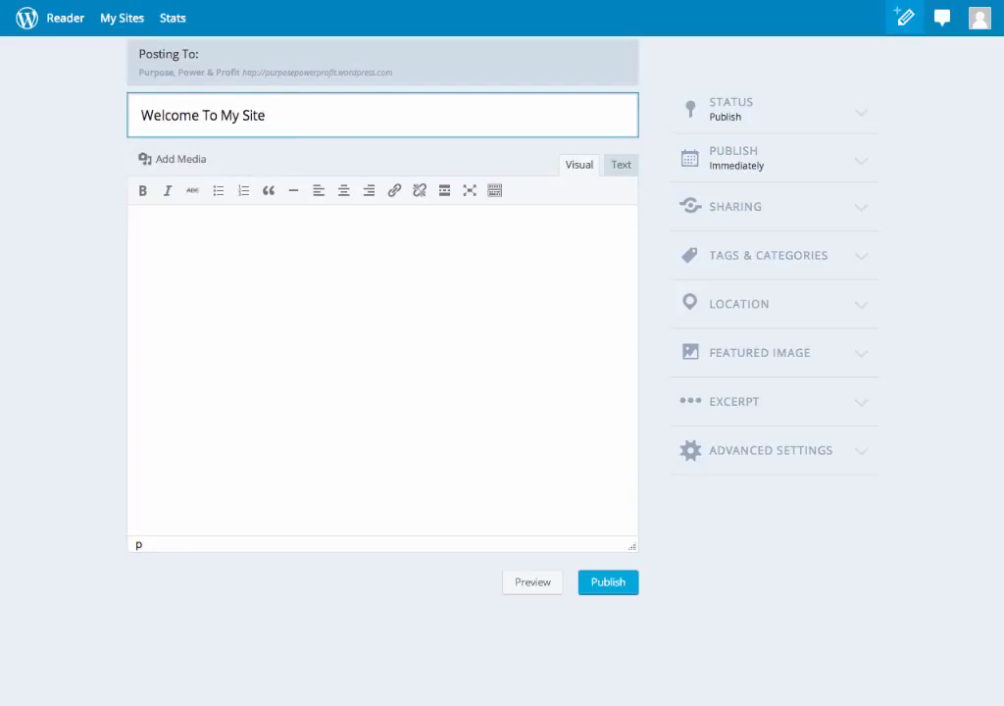
Write the post body: "Hey guys, I'm writing my first blog. What do you think 'bout it".
click(276, 261)
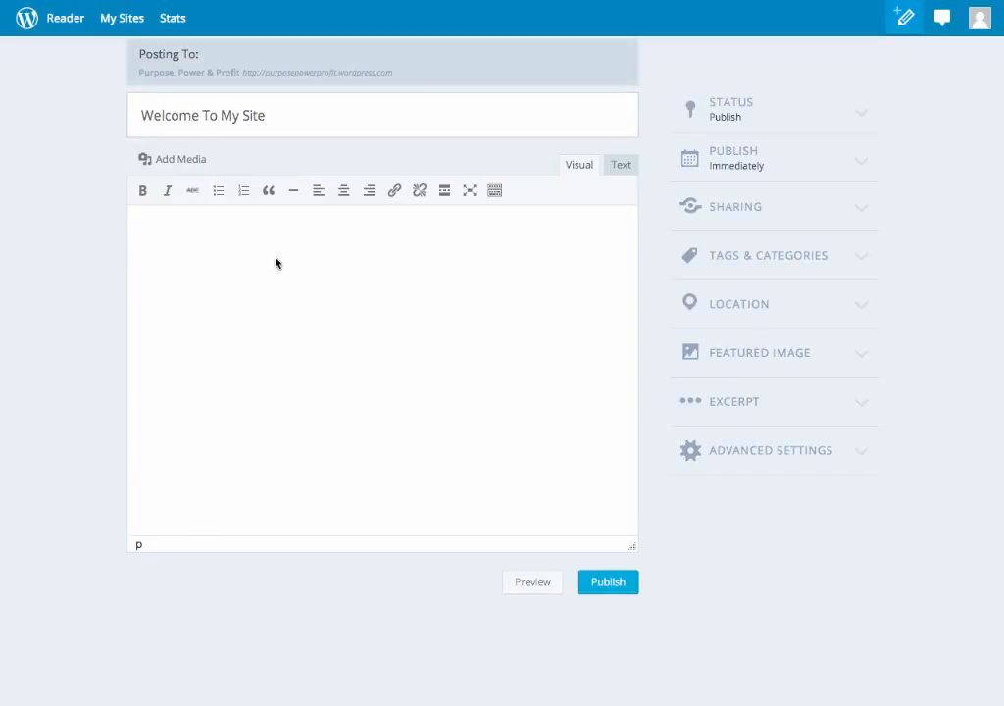
text(Hey guys, I'm writing my )
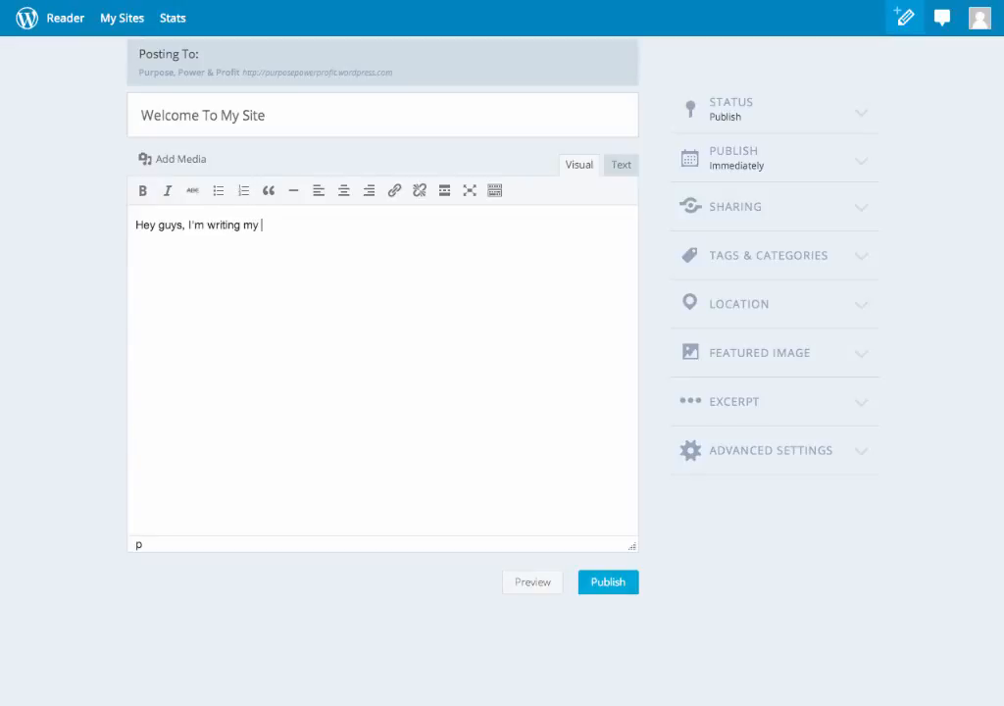
text(first blog.  What do yo)
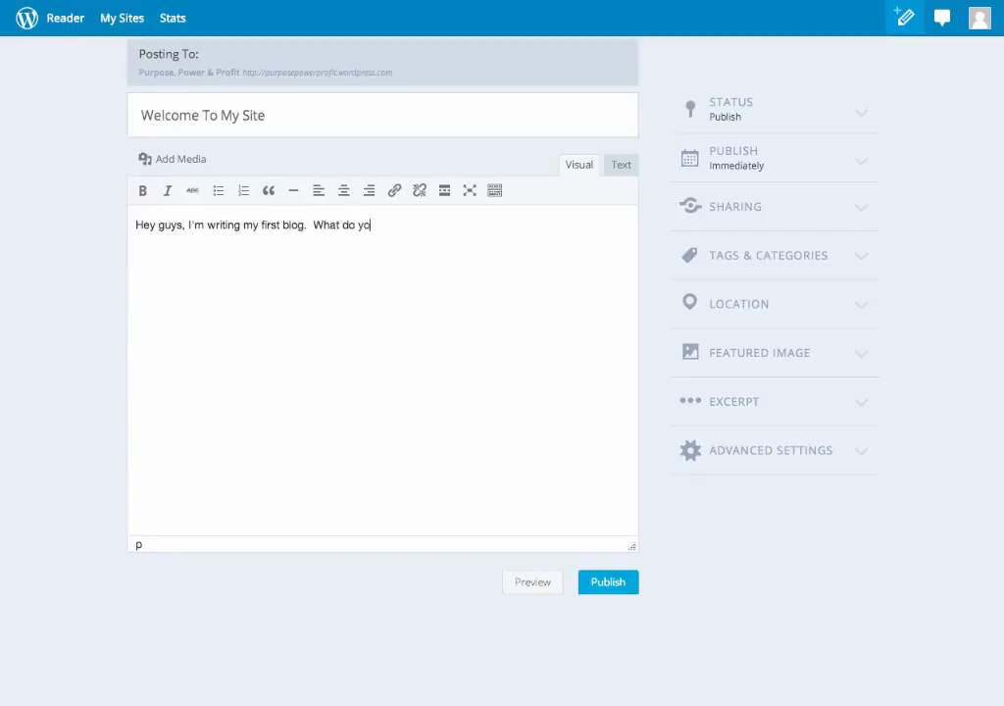
text(u think 'bout it?)
Upload the image screen-shot-2014-07-22-at-1-37-36-am.png as media for the post.
click(176, 163)
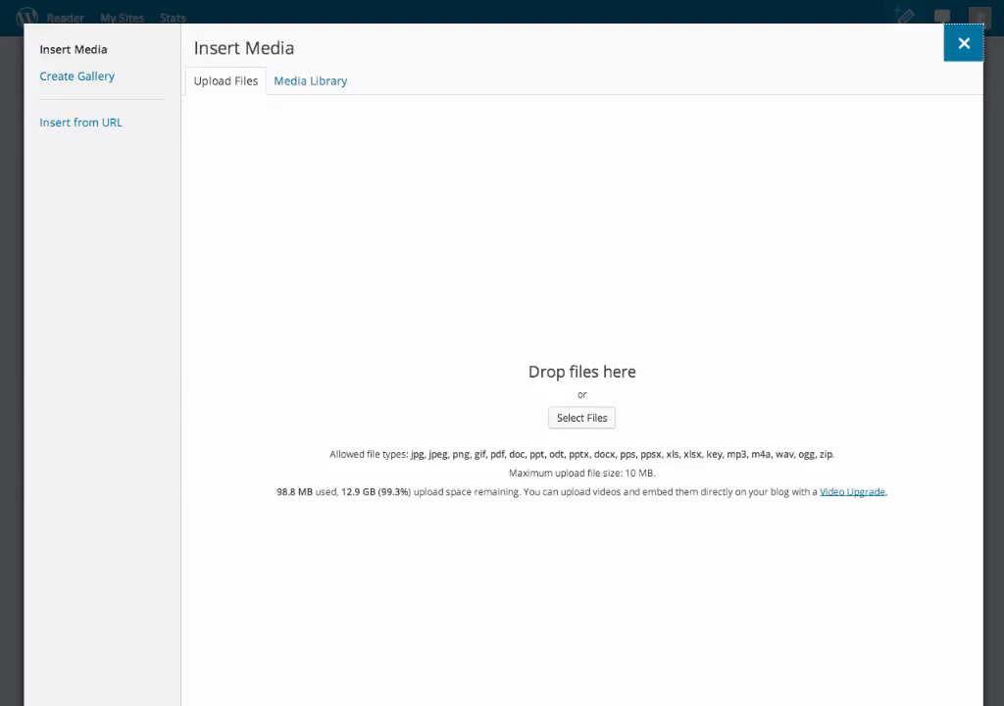
drag(1000, 218, 596, 397)
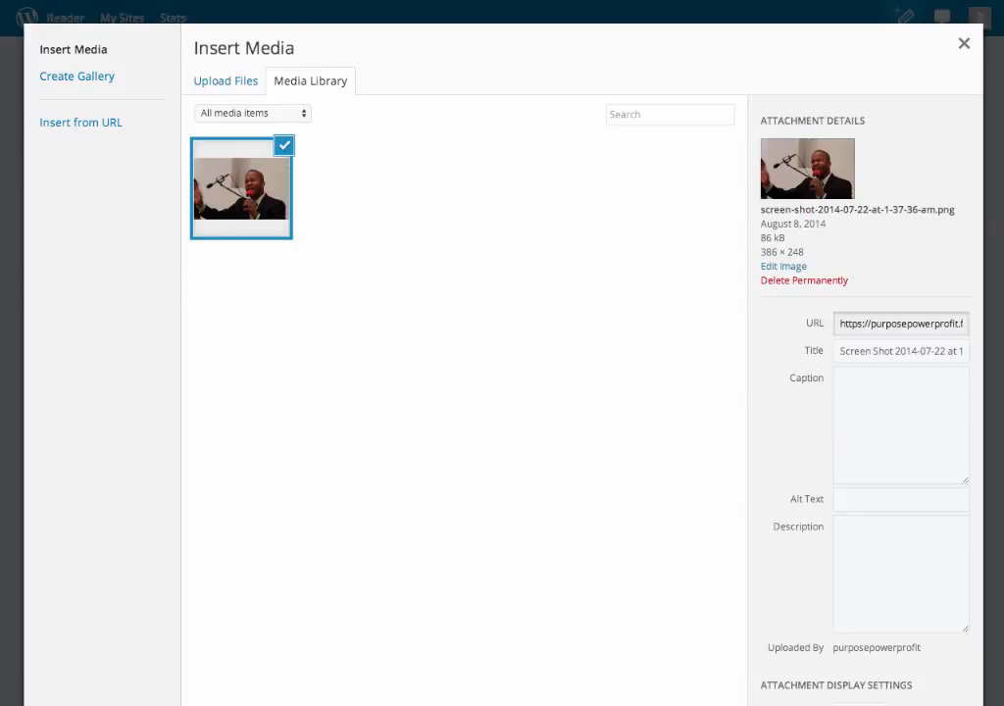
Set the uploaded image's link target to None and insert the image into the post.
click(900, 522)
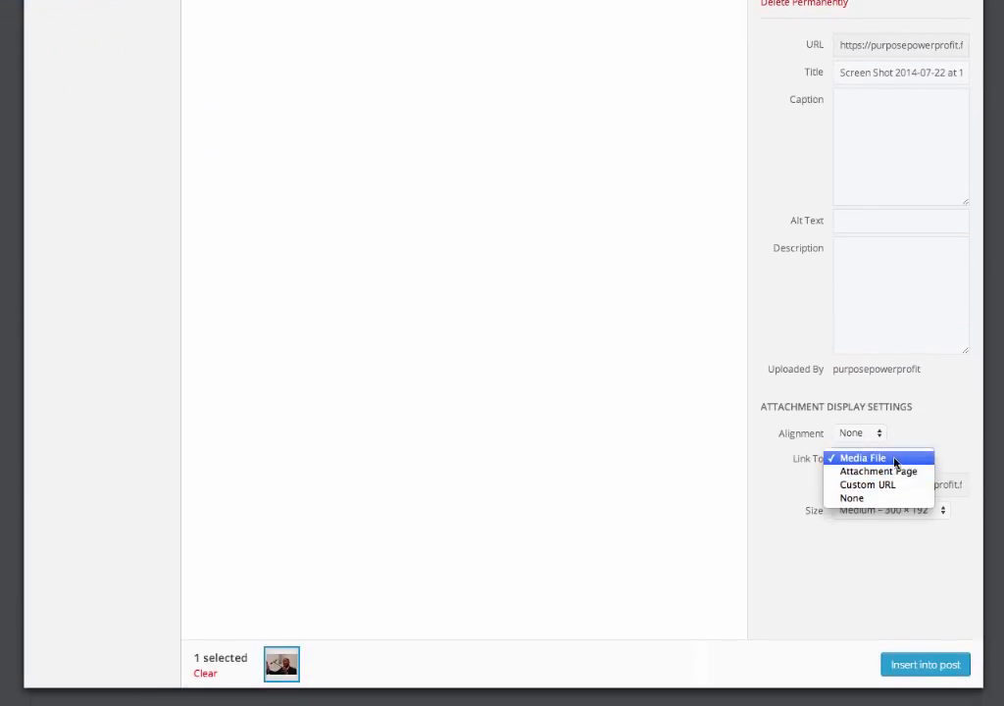
click(867, 500)
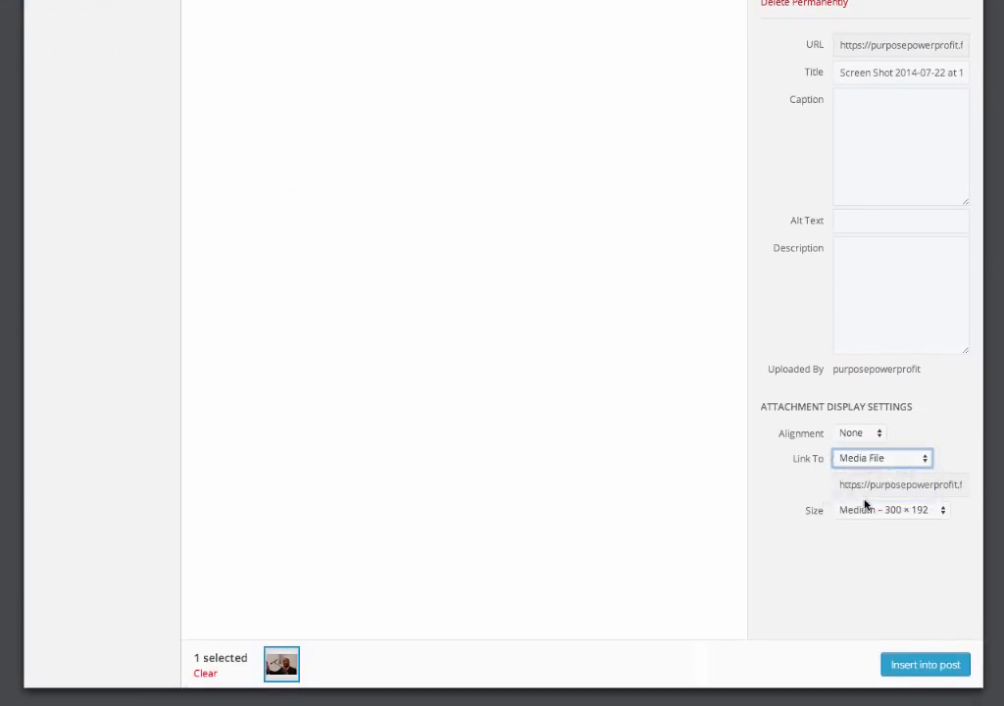
click(921, 666)
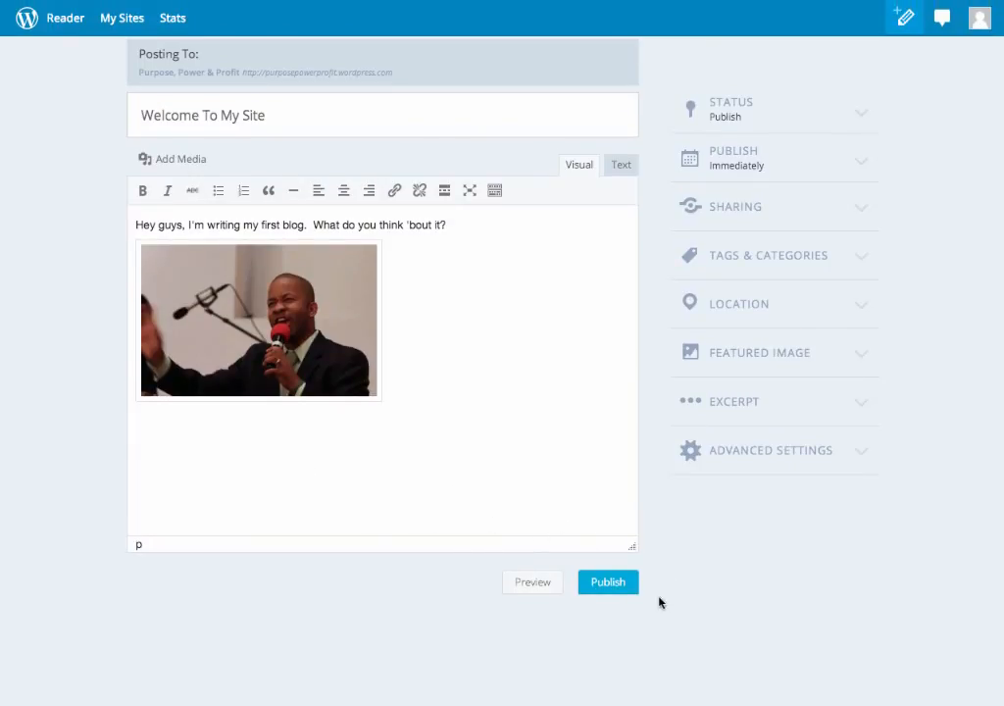
Set the post's featured image to the Desktop screenshot file ending in 1.37.06 AM.
click(727, 364)
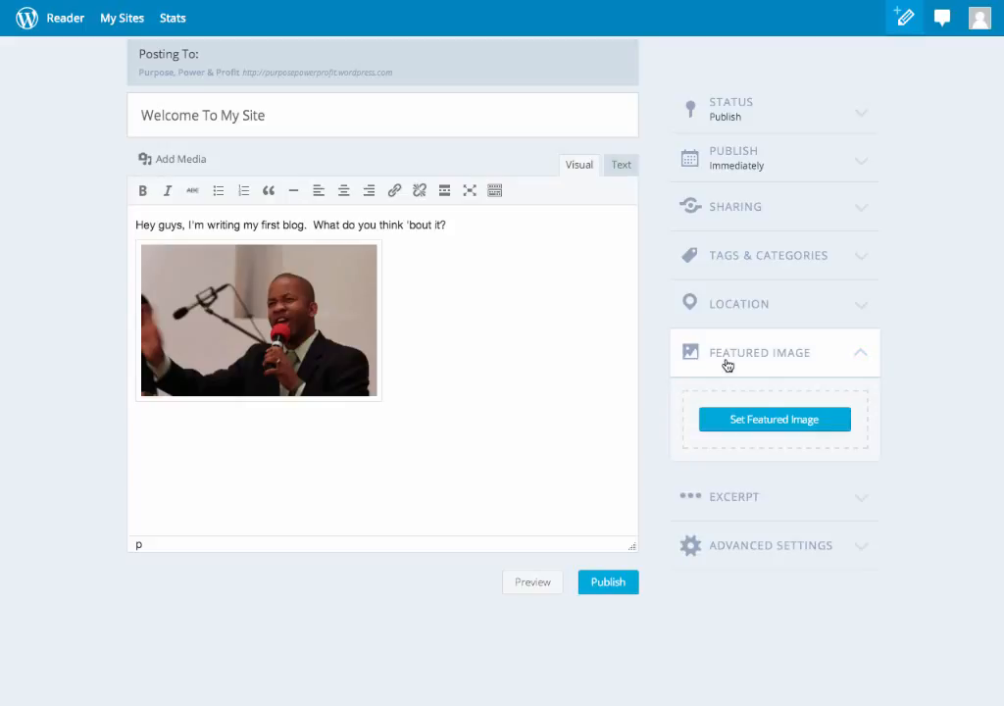
click(761, 422)
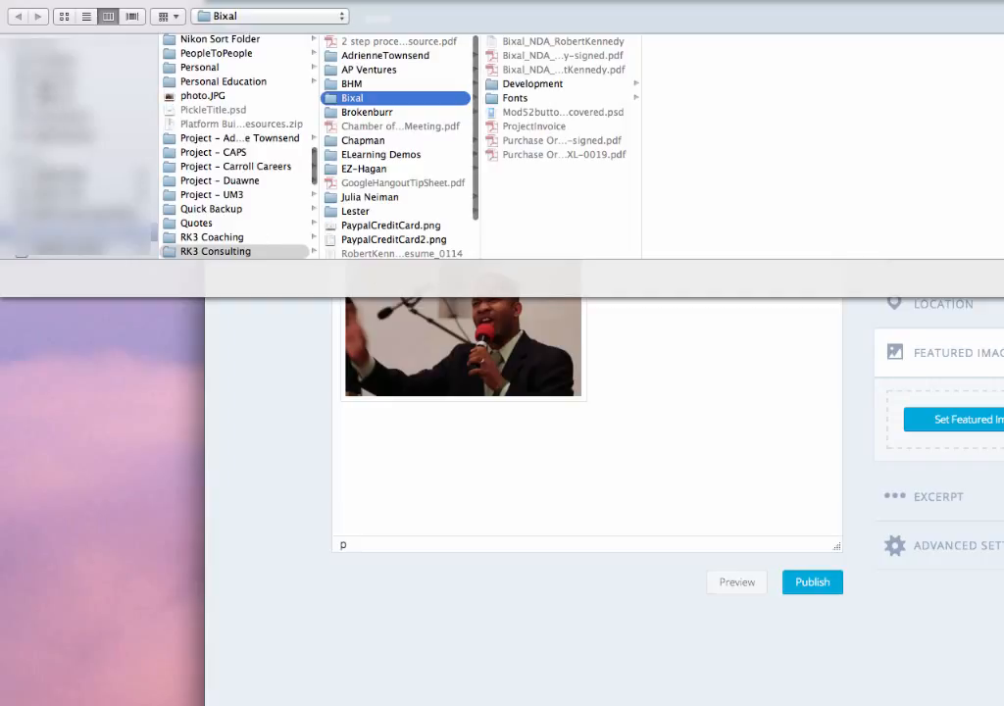
click(39, 67)
scroll(199, 139, down, 10)
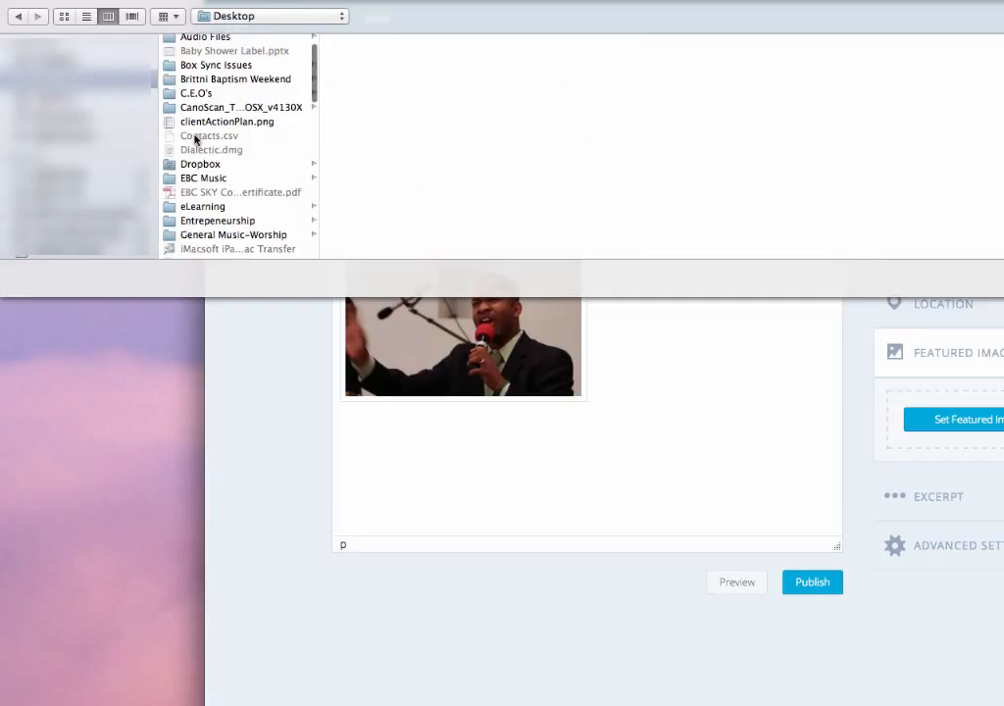
scroll(194, 139, down, 5)
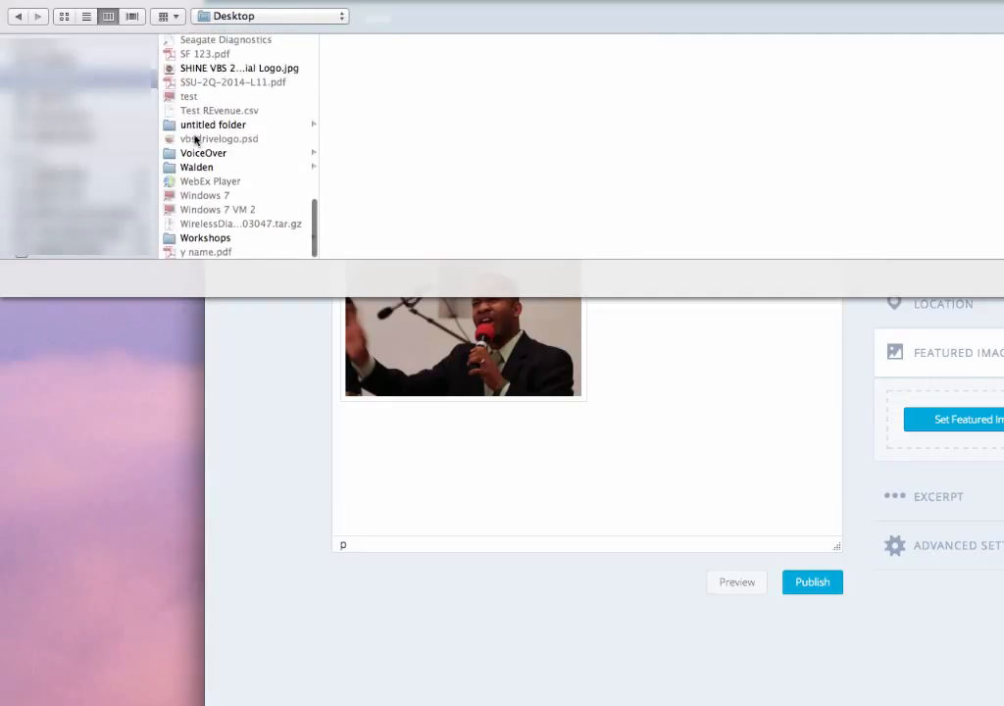
scroll(194, 139, up, 3)
scroll(194, 139, up, 2)
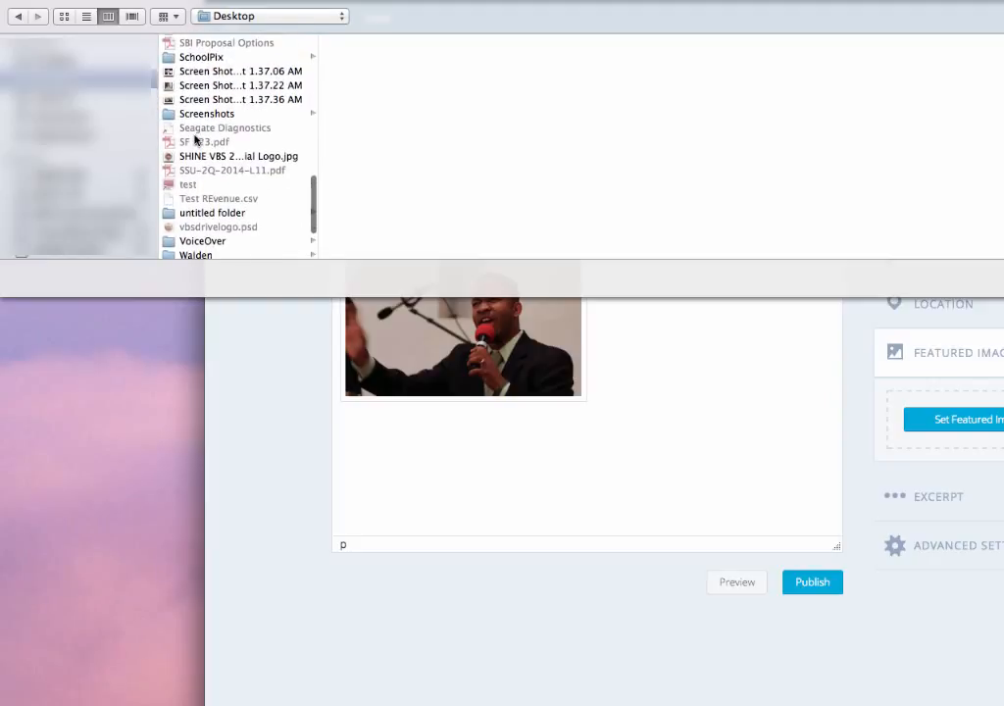
click(197, 71)
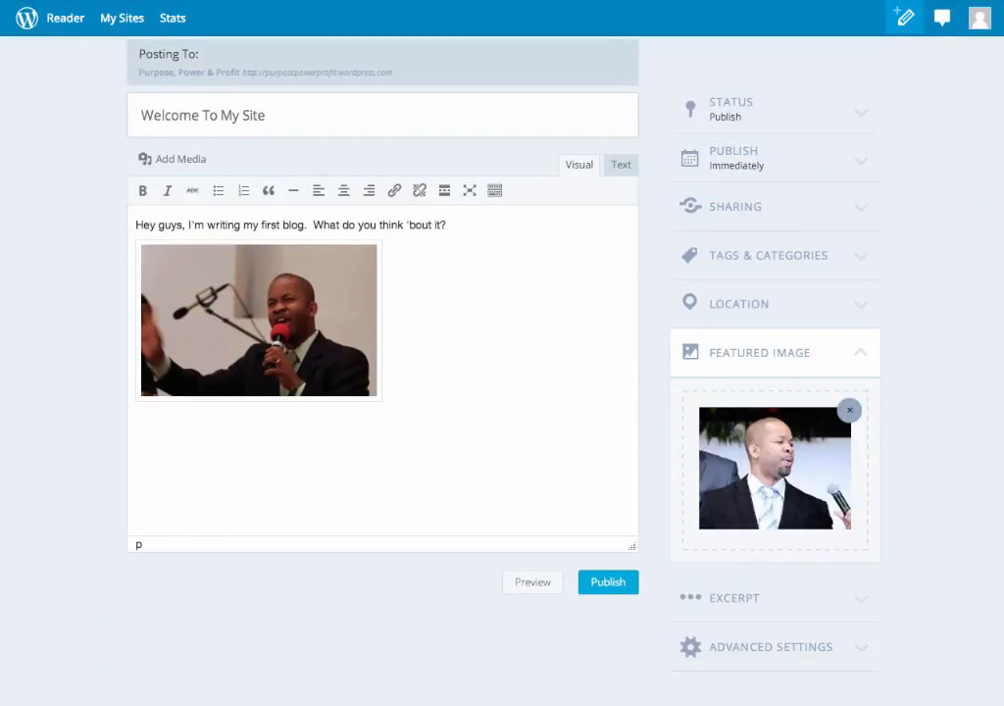
Publish the "Welcome To My Site" post and view it on the site, dismissing the notice about ads.
click(608, 582)
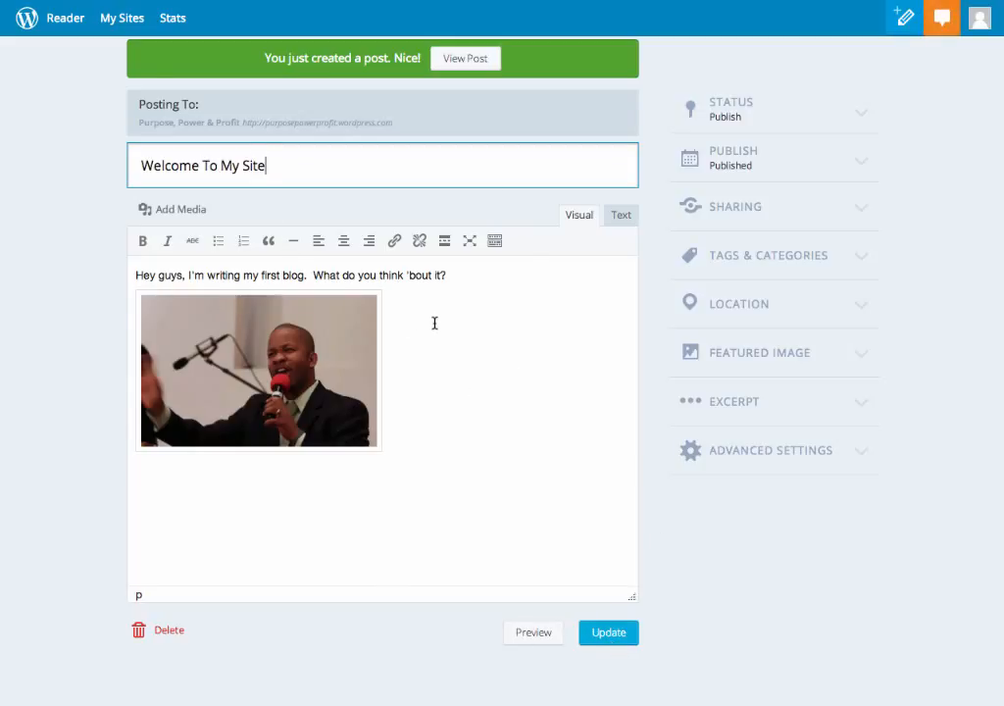
click(464, 60)
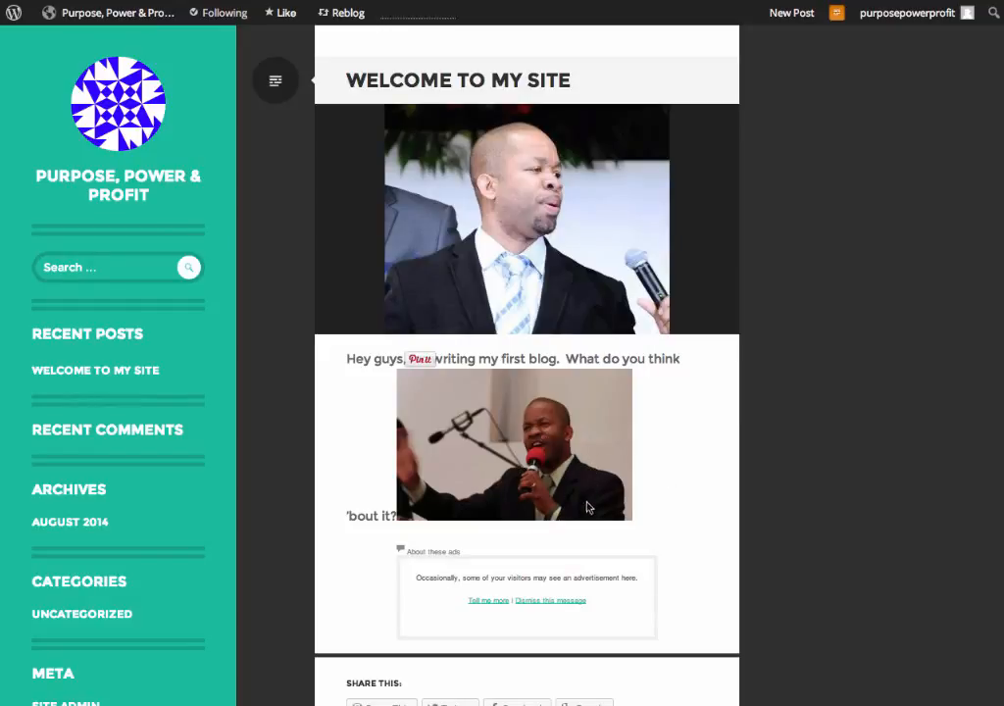
click(546, 601)
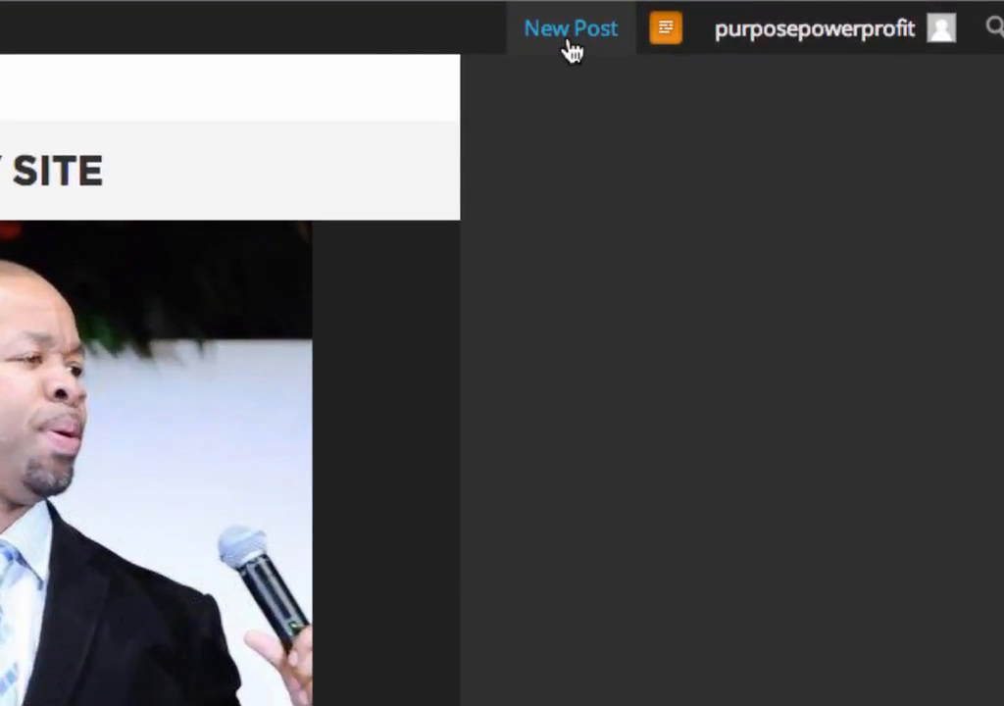
Start a new post titled "This is post #2" with the body text "I'm still here writing!!".
click(572, 49)
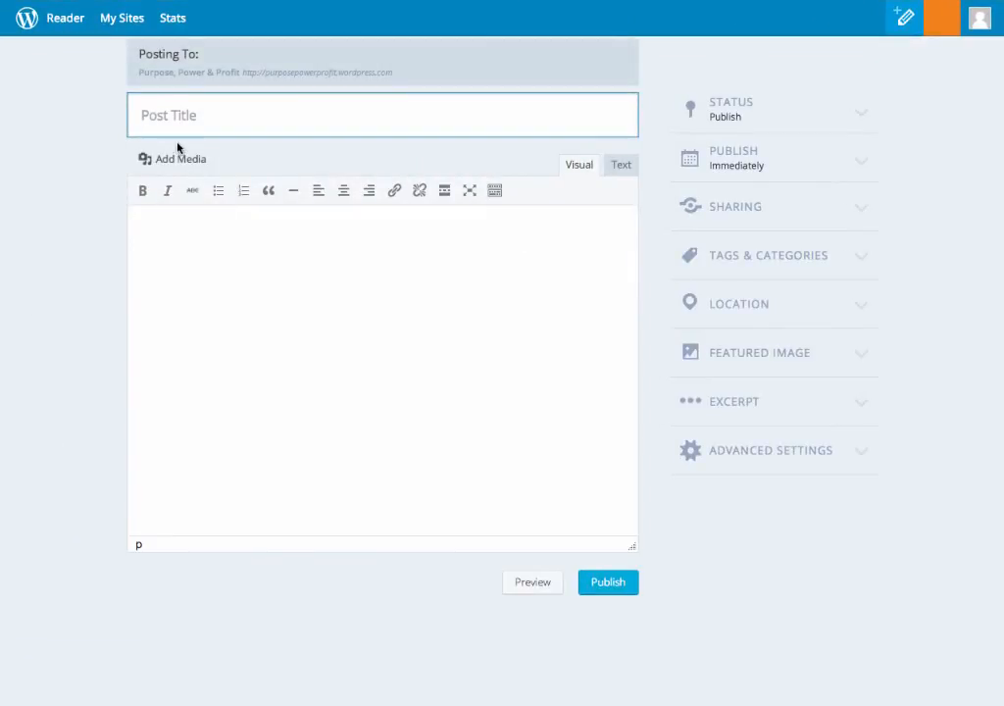
text(THis is post #2)
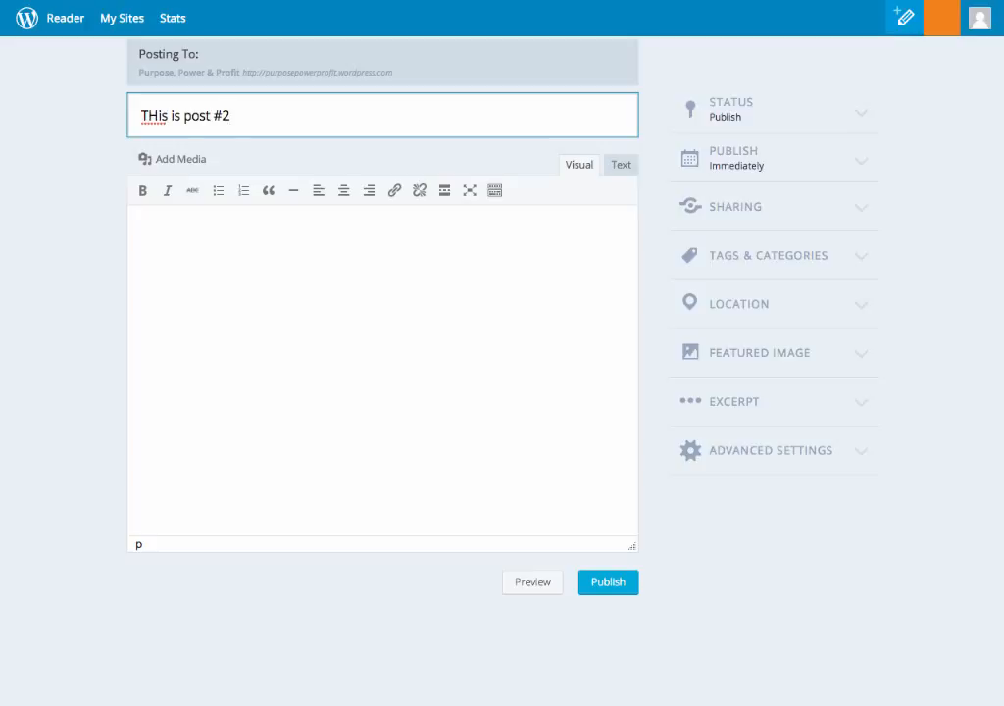
click(158, 120)
key(BackSpace)
text(h)
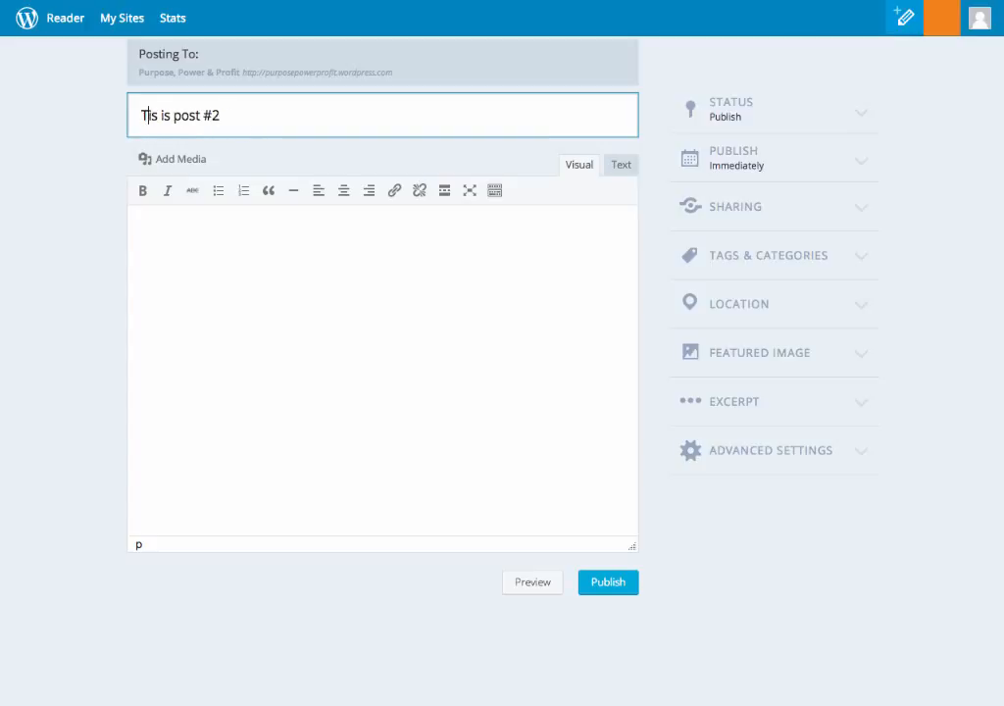
click(177, 230)
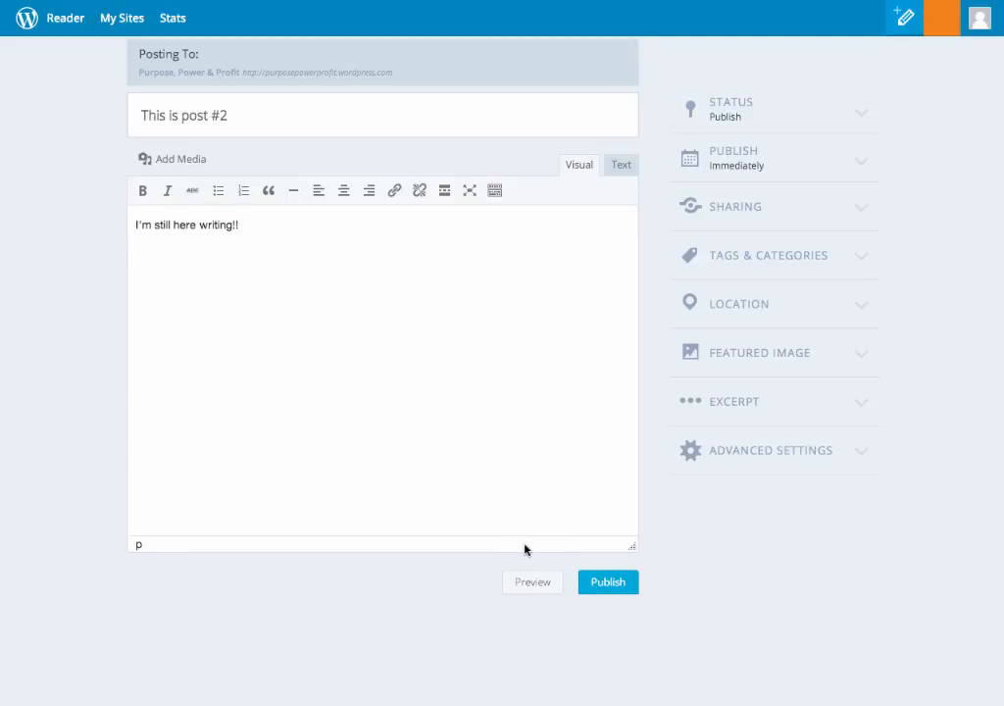
Set the new post's featured image to Screen Shot 2013-05-05 at 8.15.25 PM from the Screenshots folder on the Desktop.
click(775, 361)
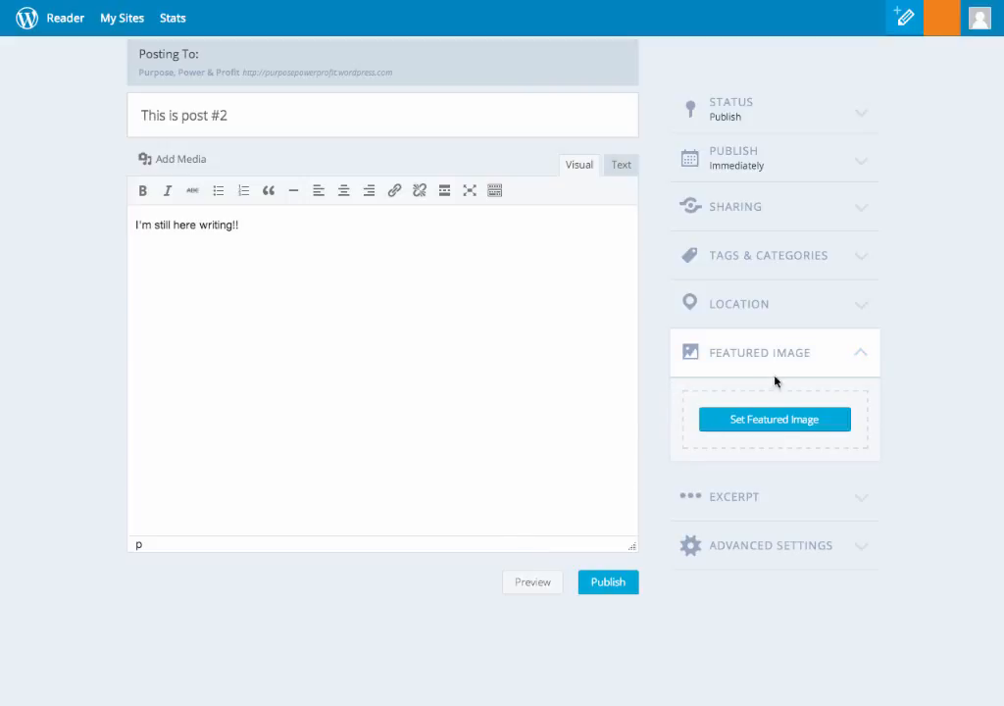
click(771, 419)
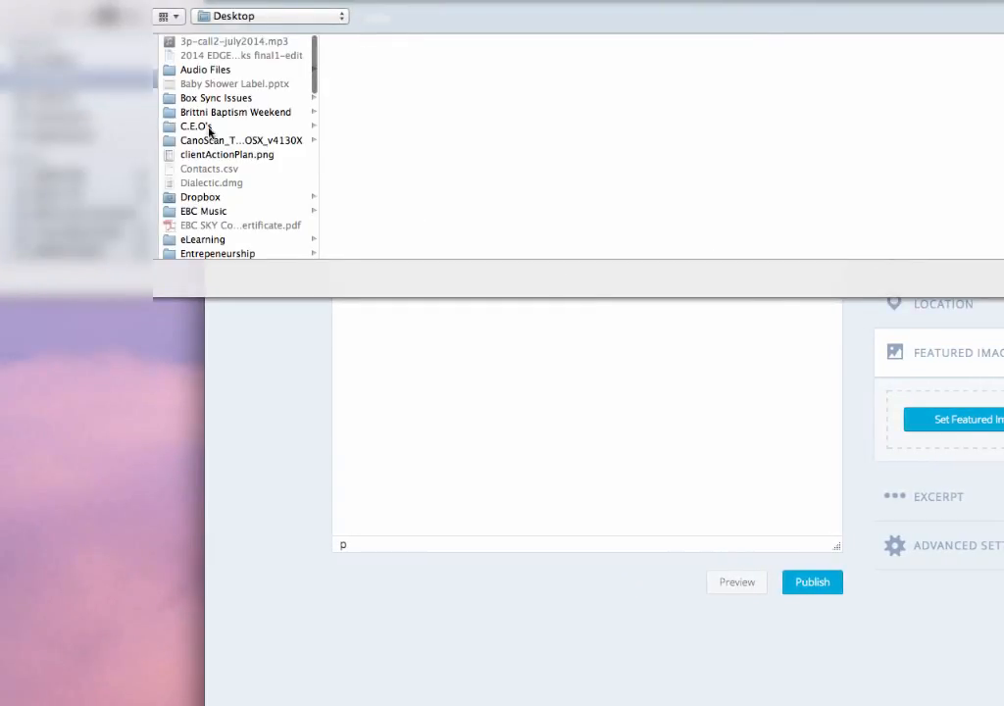
scroll(210, 131, down, 15)
scroll(206, 135, up, 5)
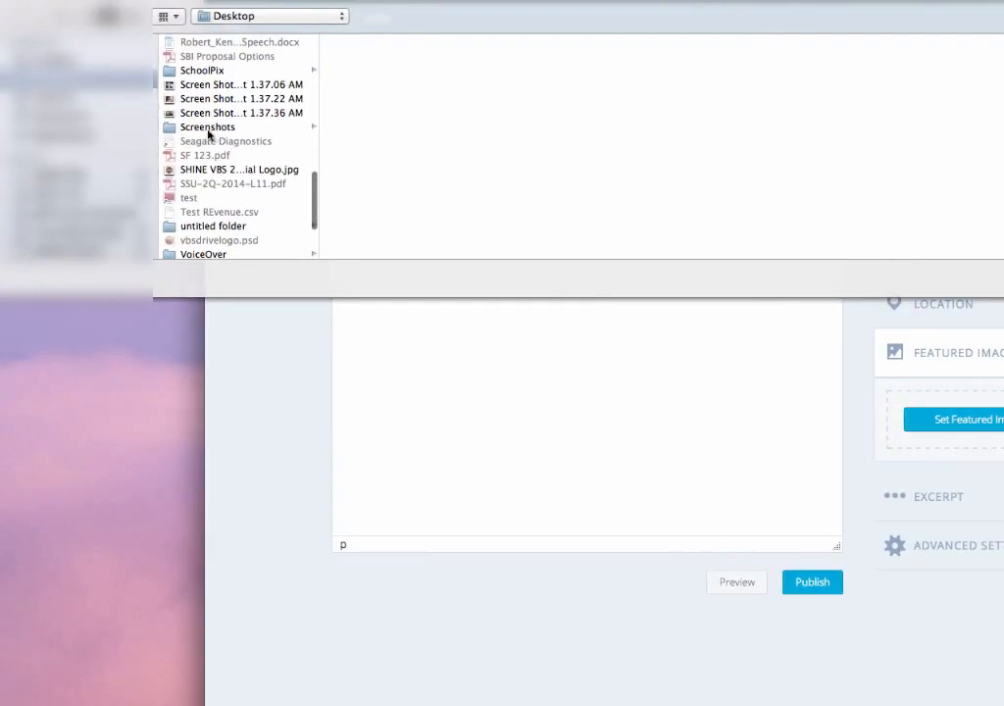
click(208, 128)
scroll(414, 143, down, 5)
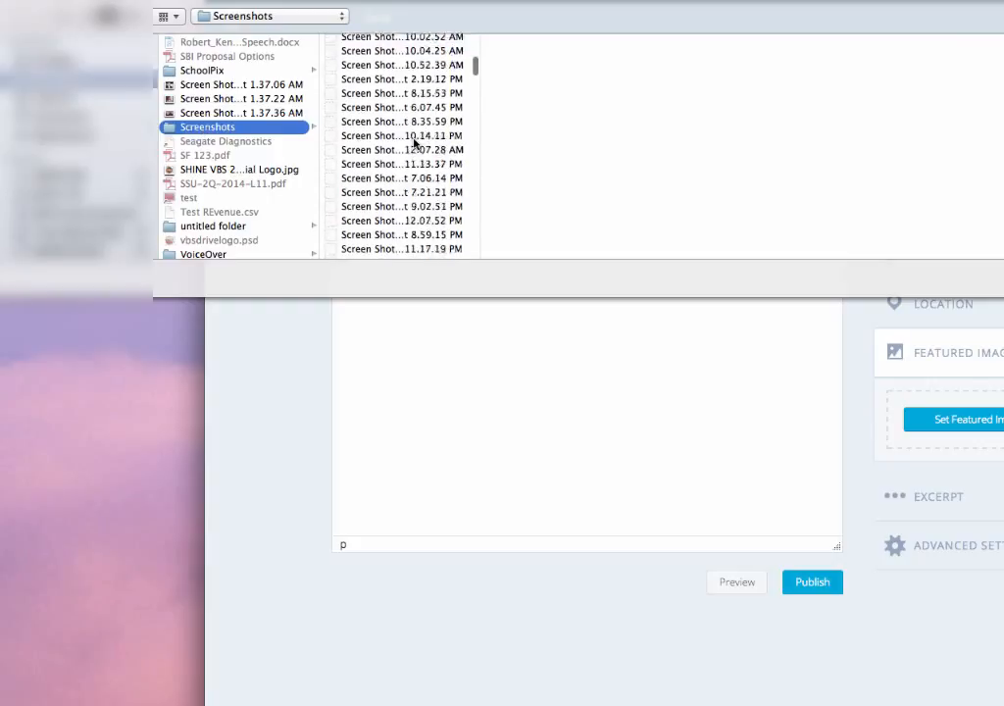
scroll(415, 143, down, 10)
click(386, 183)
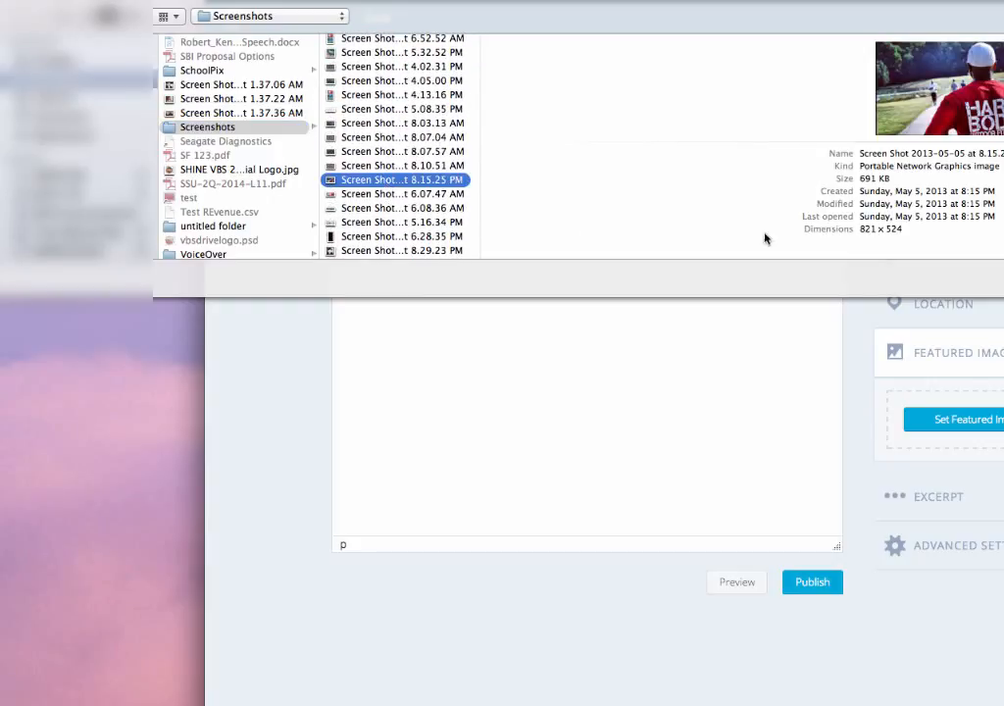
key(Return)
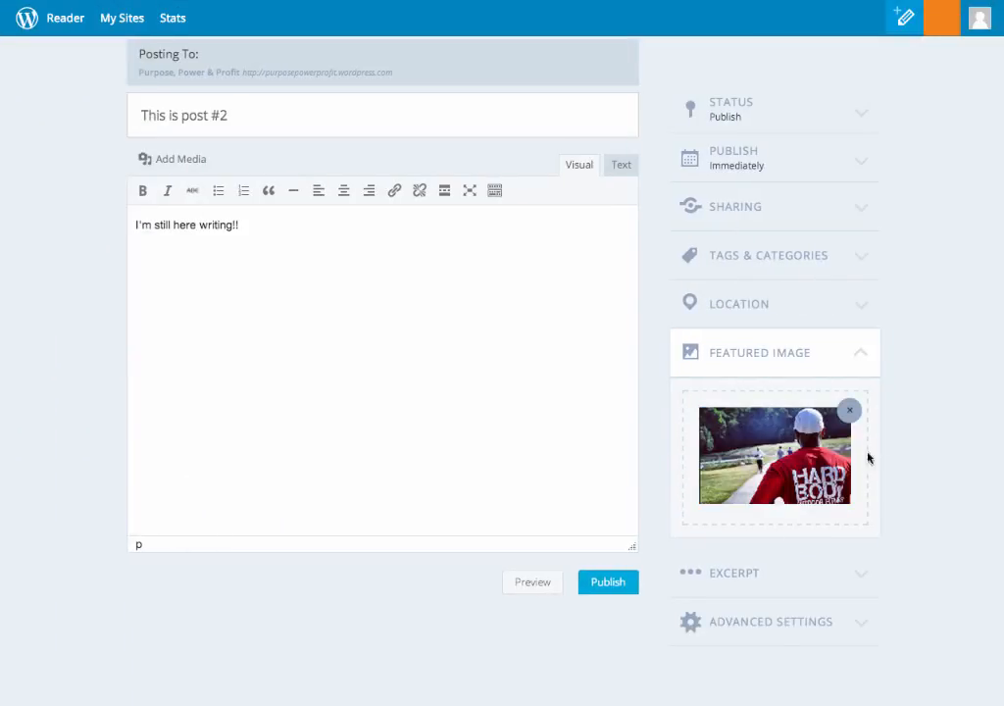
Publish the "This is post #2" post and check it on the blog's home page.
click(608, 582)
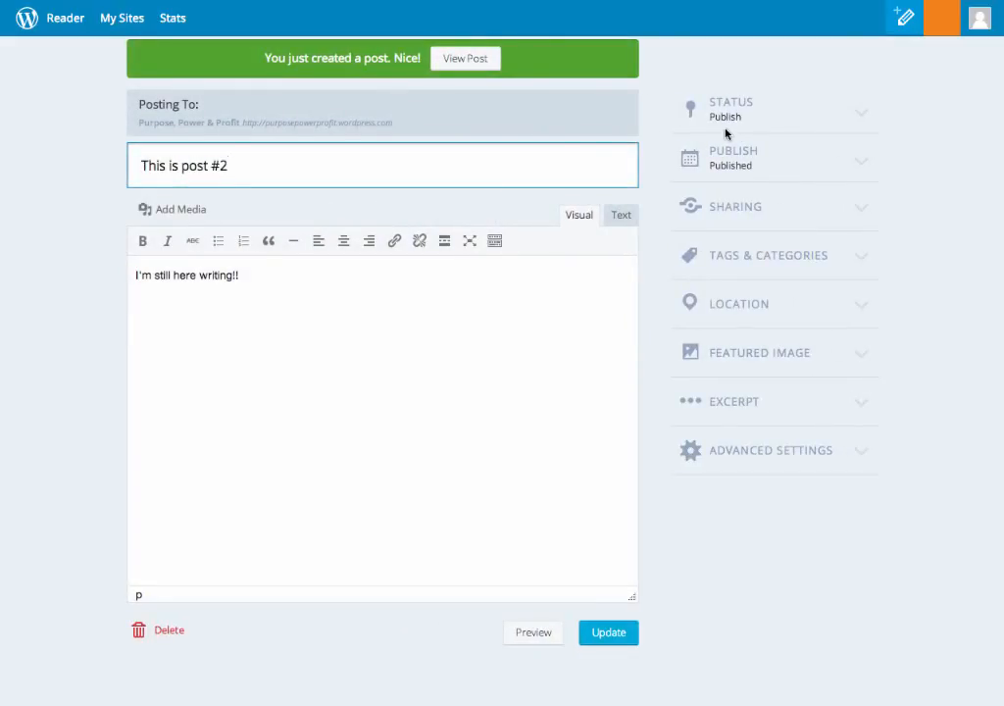
click(463, 57)
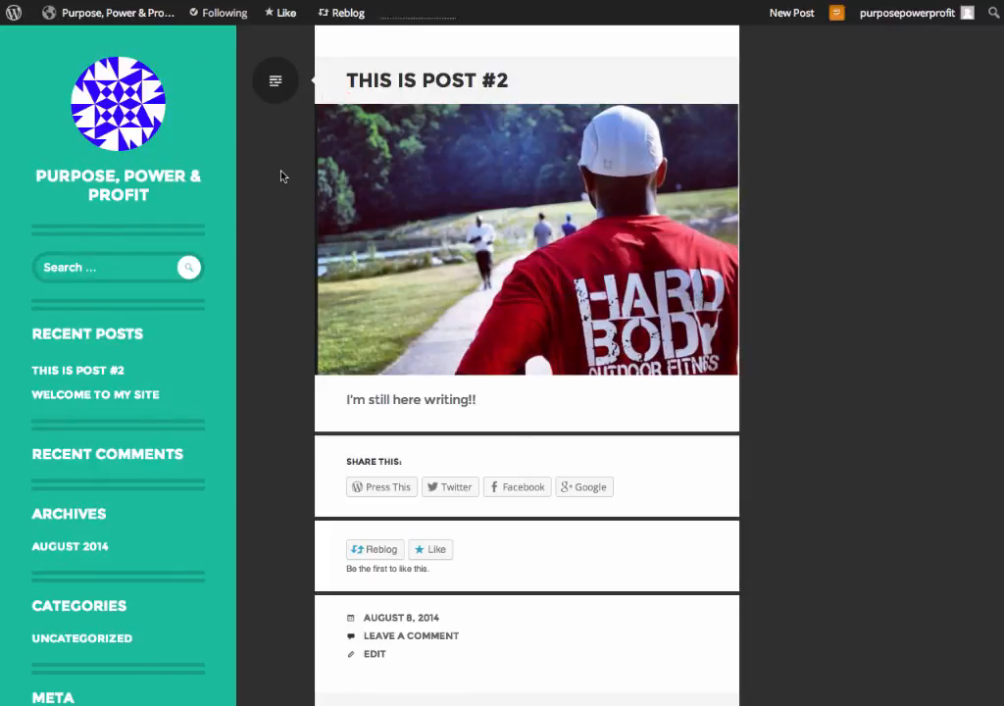
click(96, 189)
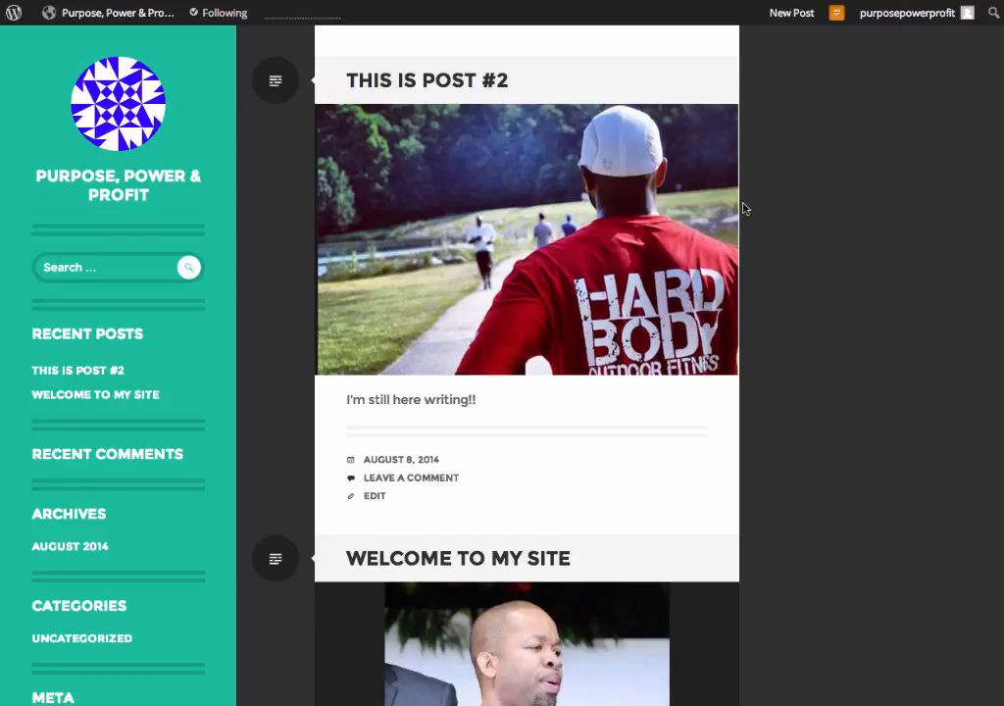
scroll(741, 206, down, 3)
scroll(657, 546, up, 3)
Open the WordPress.com Reader and look through the posts from the followed blogs.
mouse_move(13, 18)
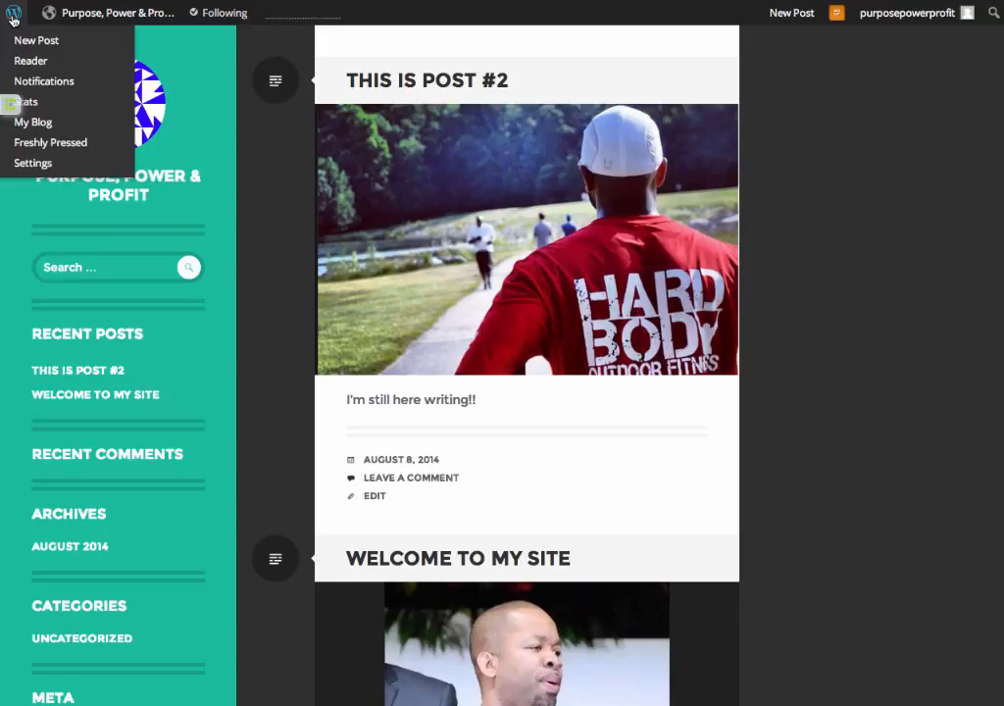
click(13, 17)
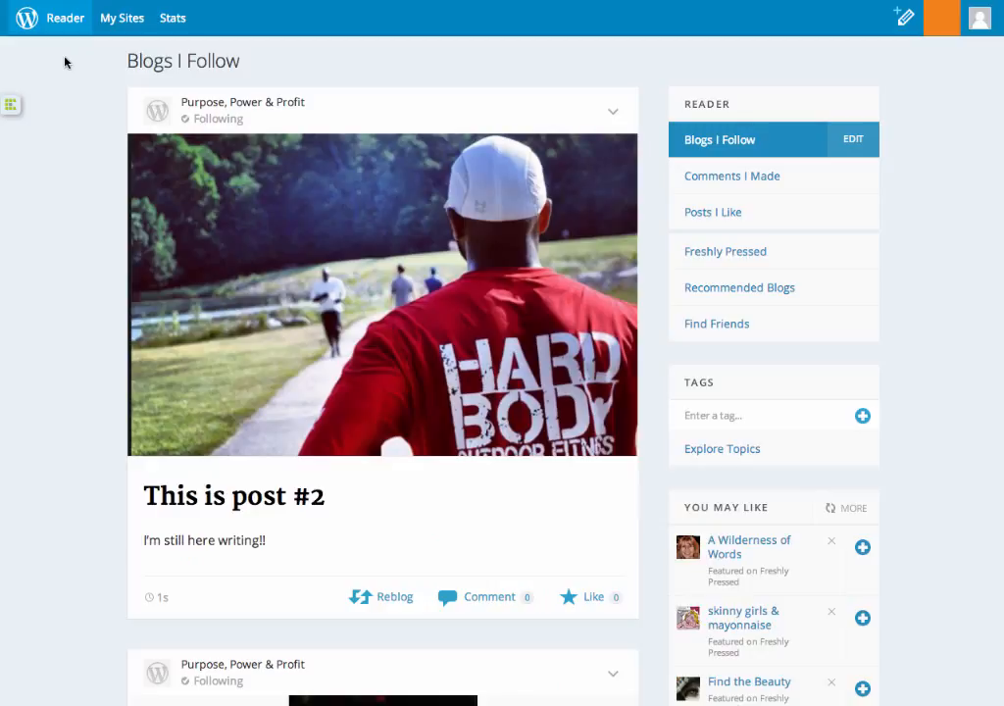
scroll(90, 206, down, 10)
scroll(90, 205, down, 2)
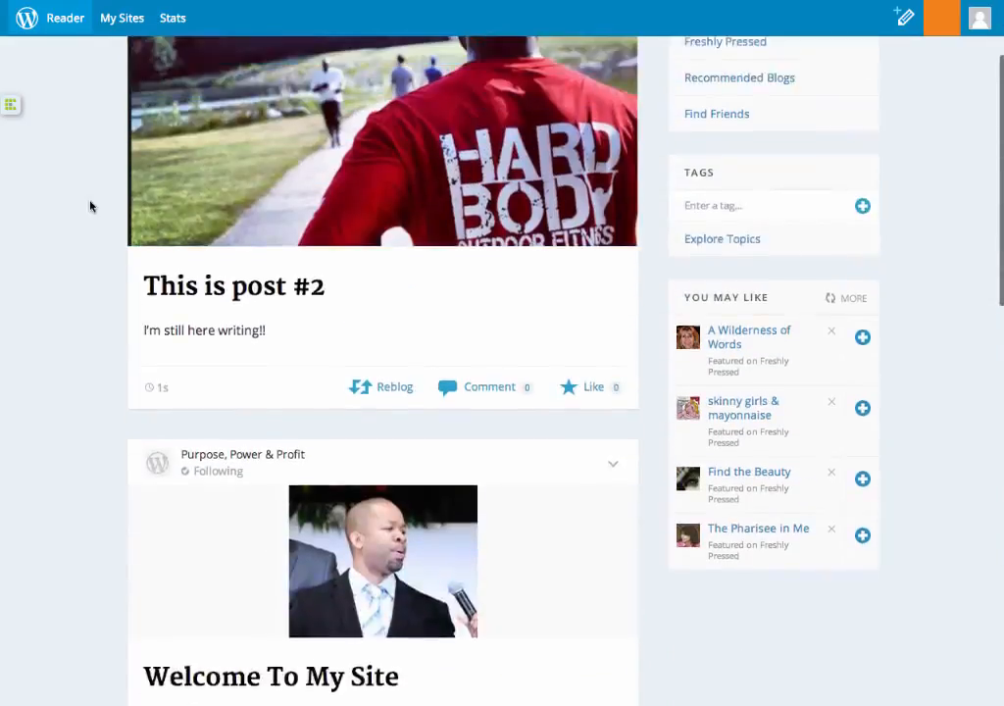
scroll(90, 205, up, 1)
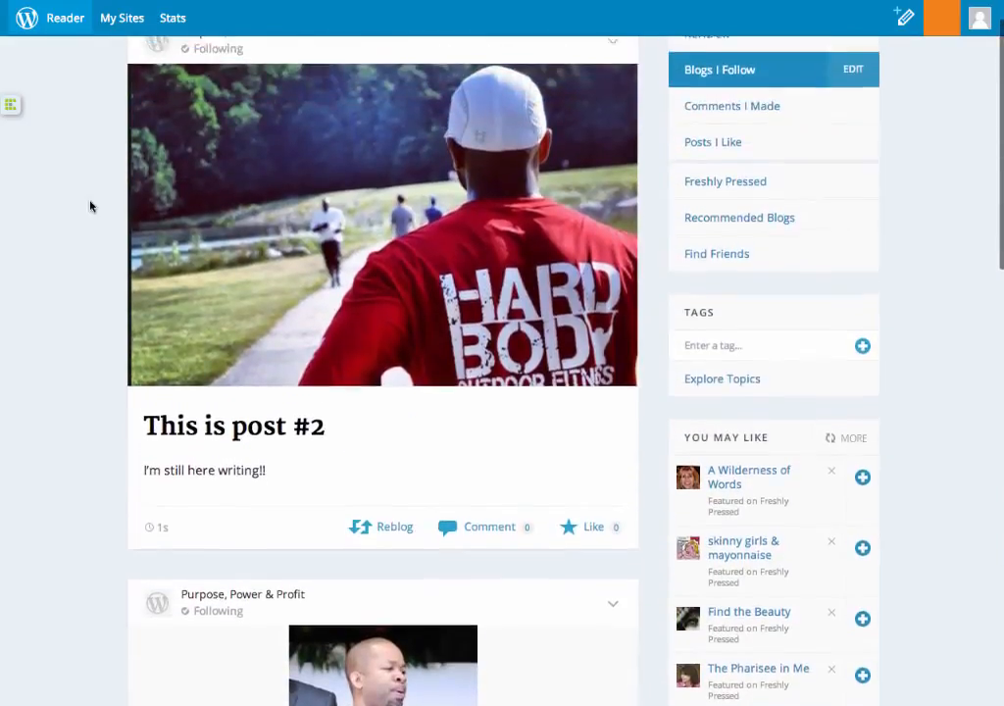
scroll(90, 206, down, 3)
scroll(90, 206, down, 2)
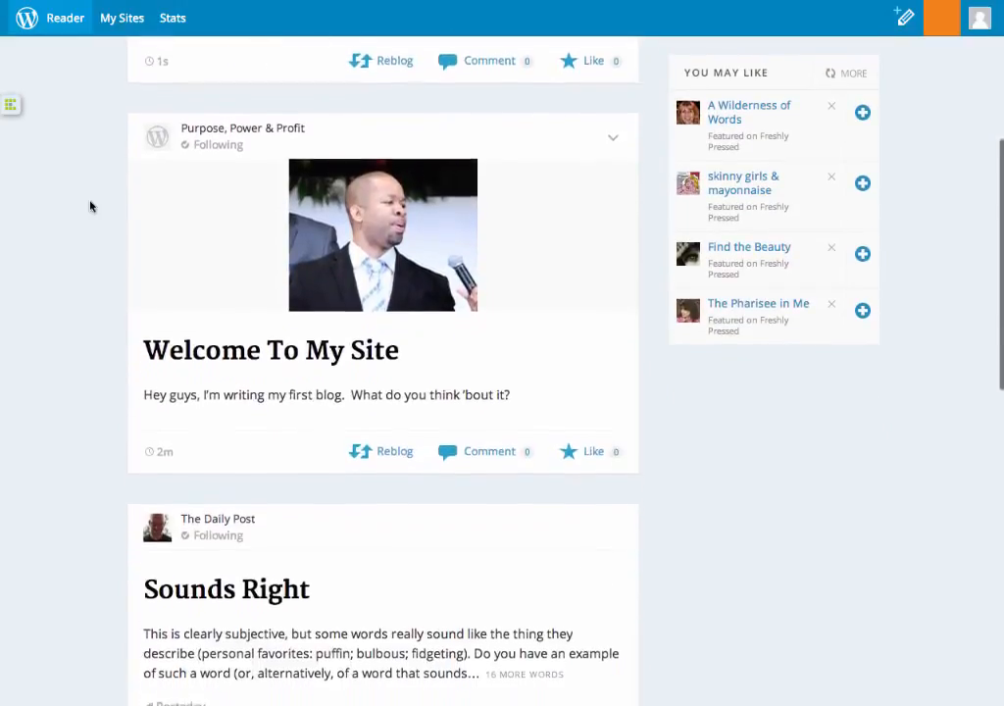
scroll(90, 206, down, 3)
scroll(90, 206, down, 5)
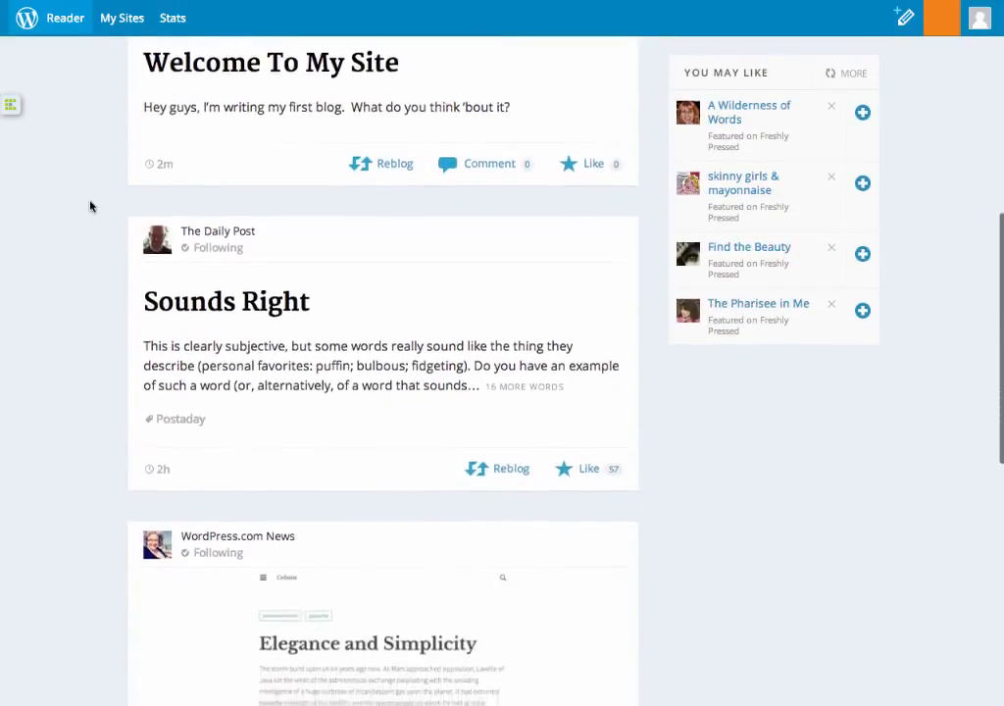
scroll(90, 206, down, 10)
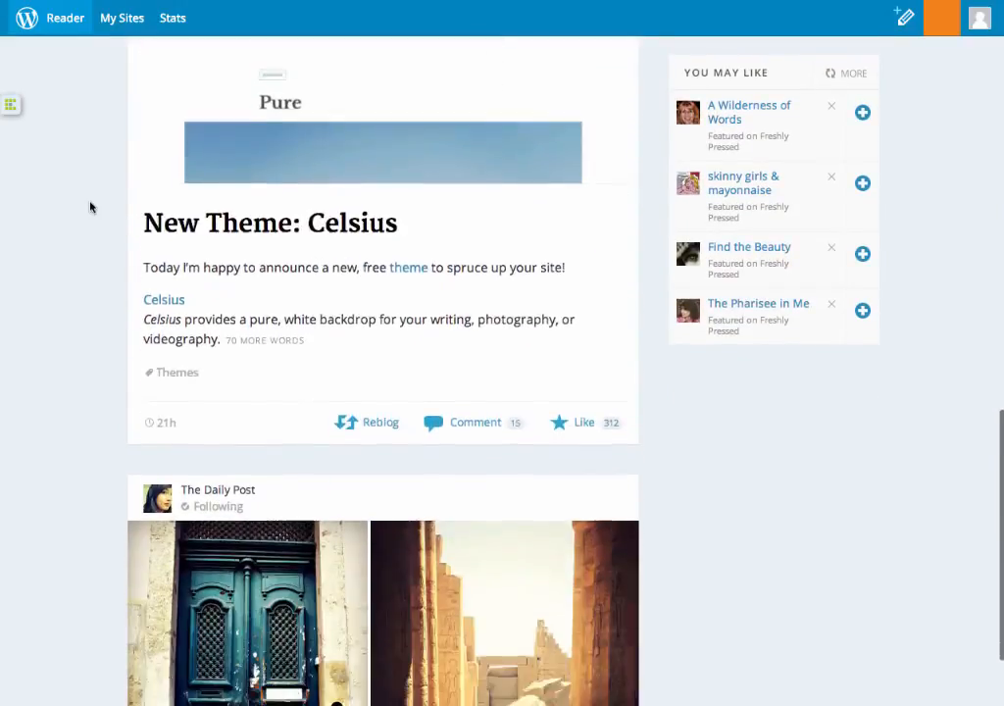
scroll(90, 206, down, 10)
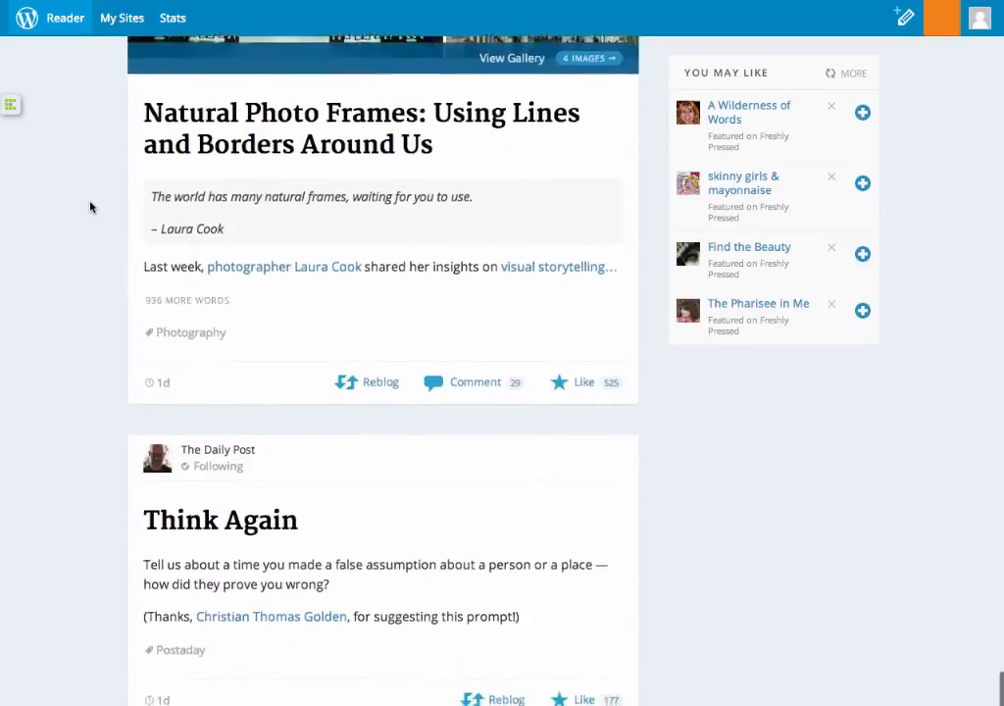
scroll(90, 206, down, 6)
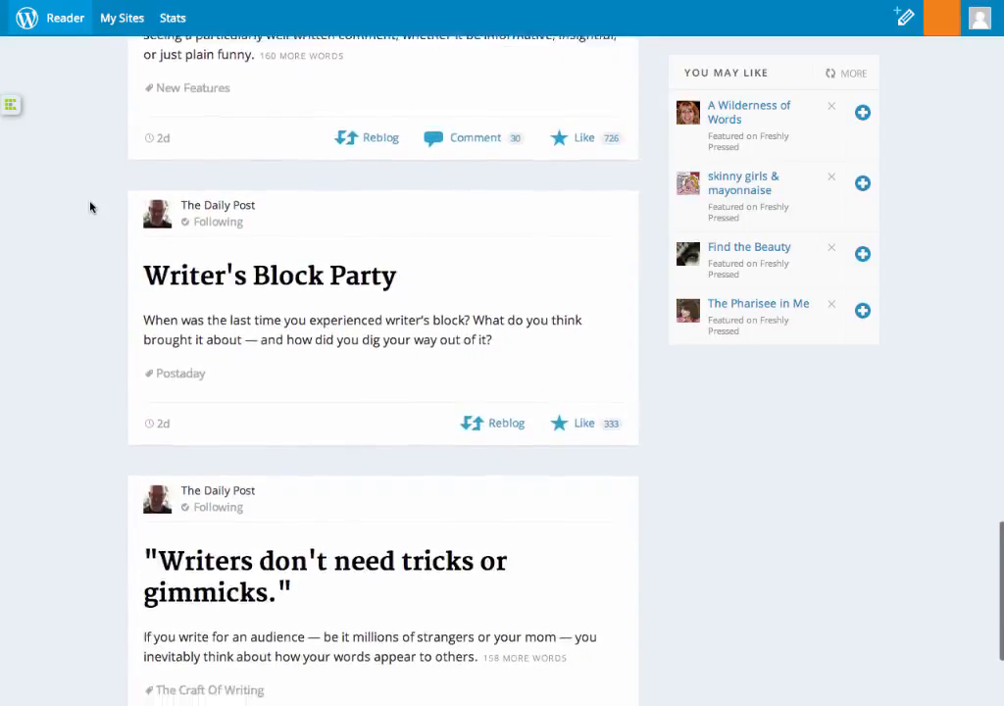
scroll(90, 206, up, 20)
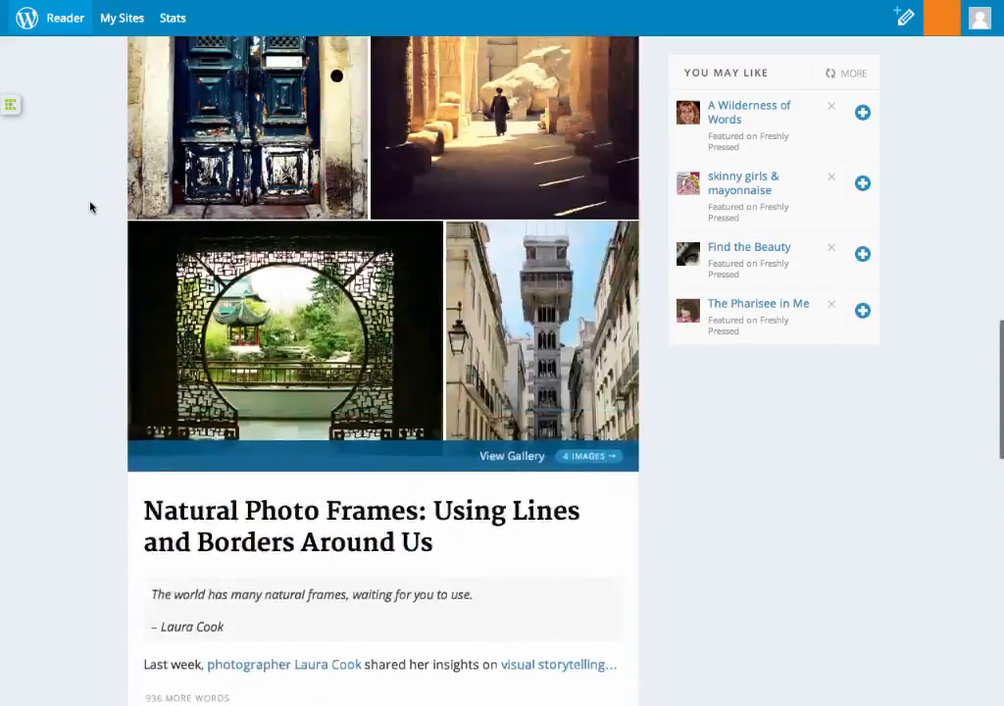